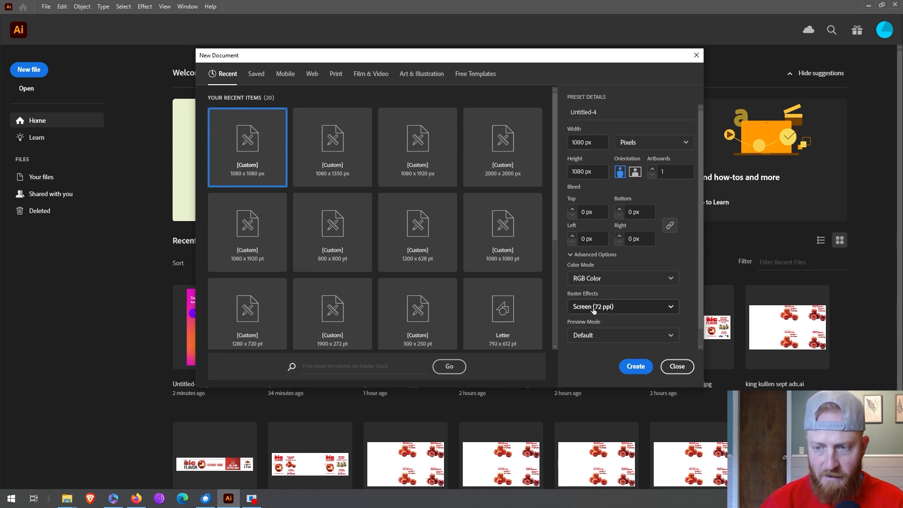
Create a 1080 x 1080 px RGB document at 72 ppi and dock the AdobeColor Half Colors01 library with the Swatches.
left_click(641, 369)
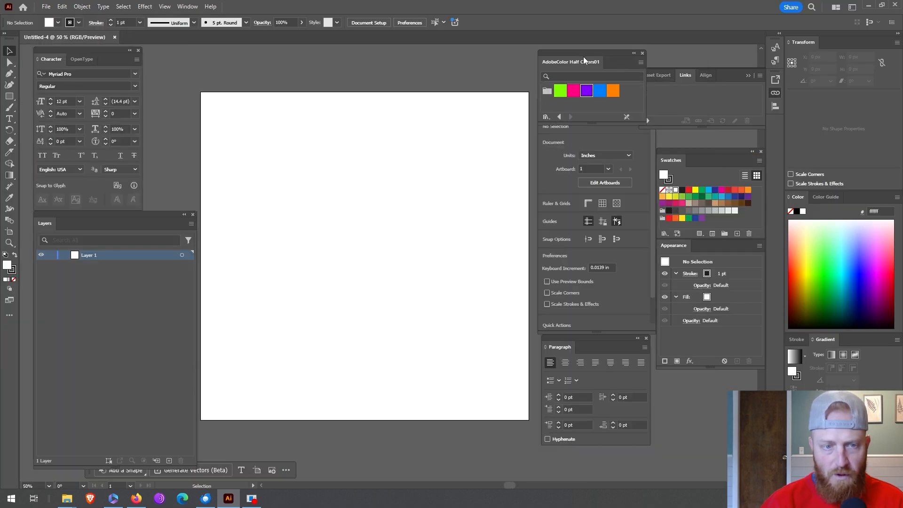
left_click_drag(583, 58, 695, 167)
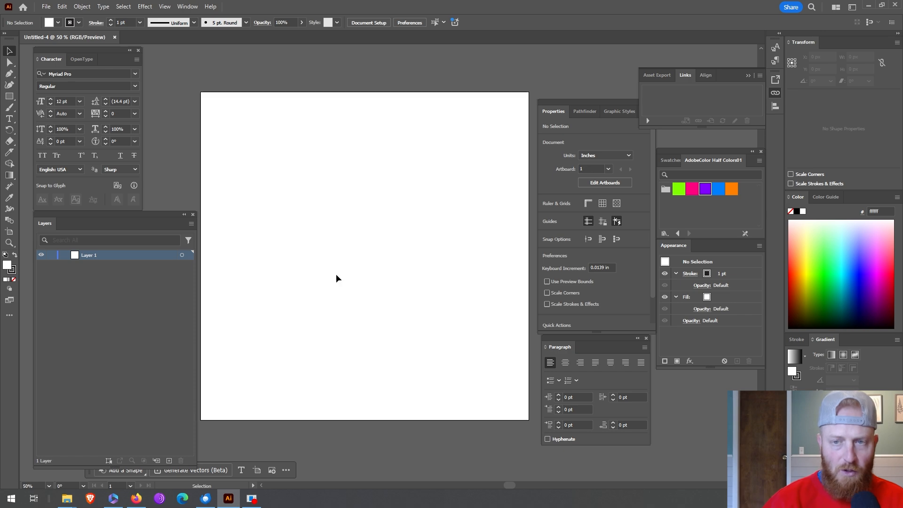
Place the linked gradient image 20240106a-02 from the backgrounds pack2 folder onto the artboard.
scroll(329, 269, "down", 1)
left_click(46, 7)
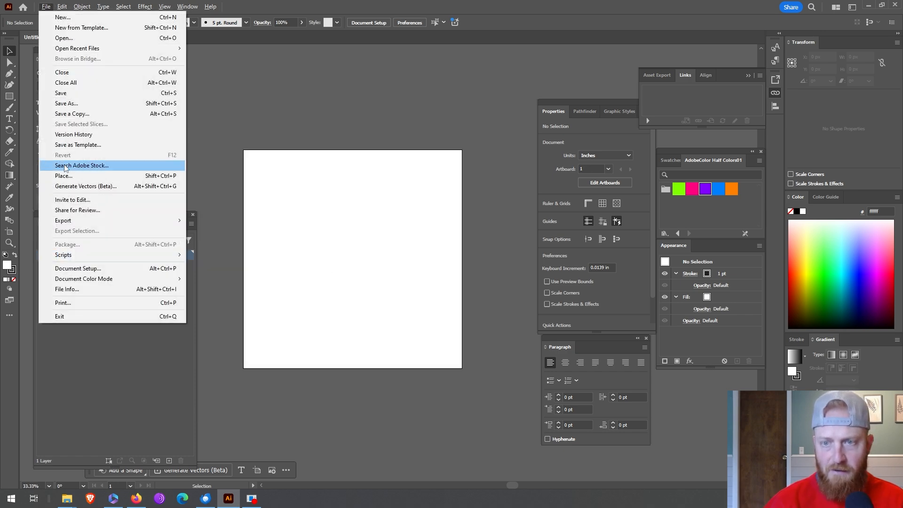
left_click(65, 178)
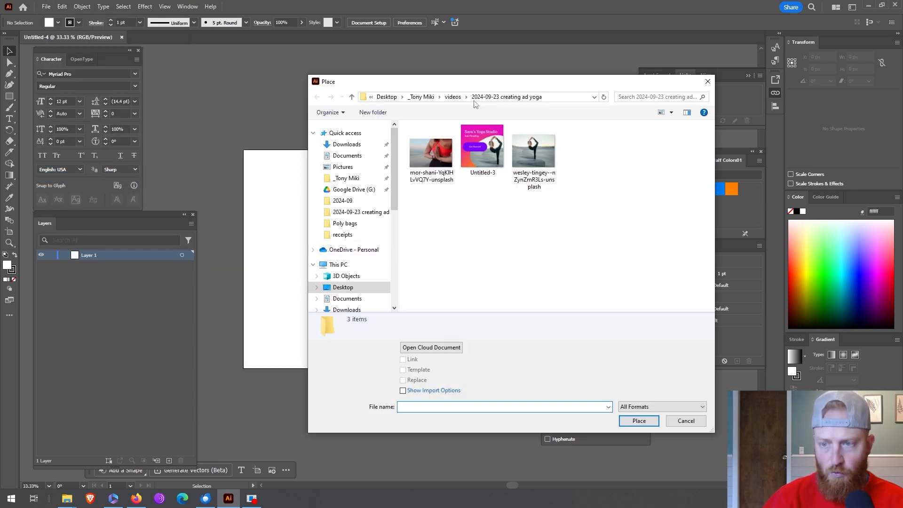
left_click(454, 103)
left_click(451, 97)
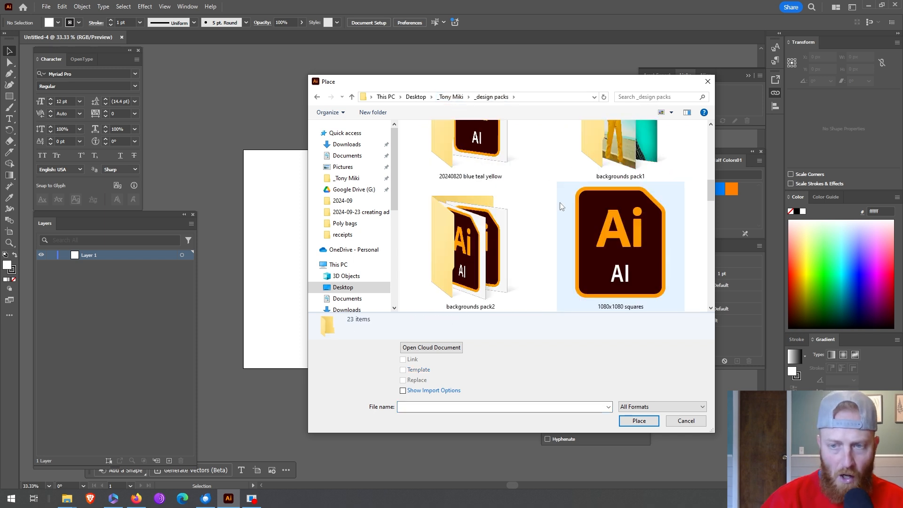
double_click(513, 237)
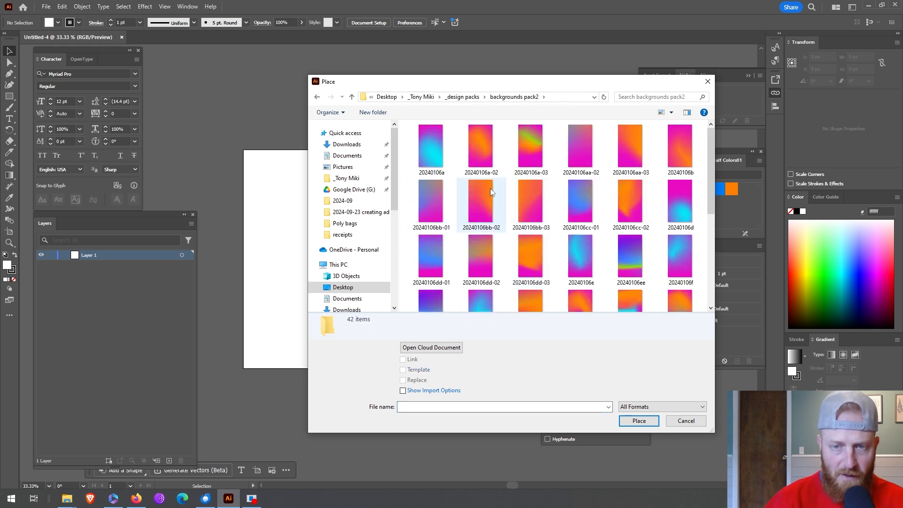
left_click(487, 141)
left_click(627, 419)
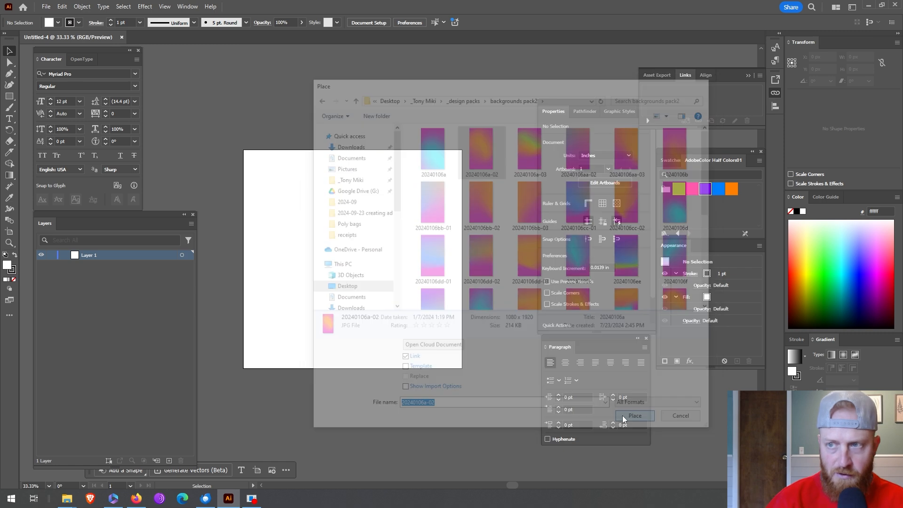
left_click(255, 126)
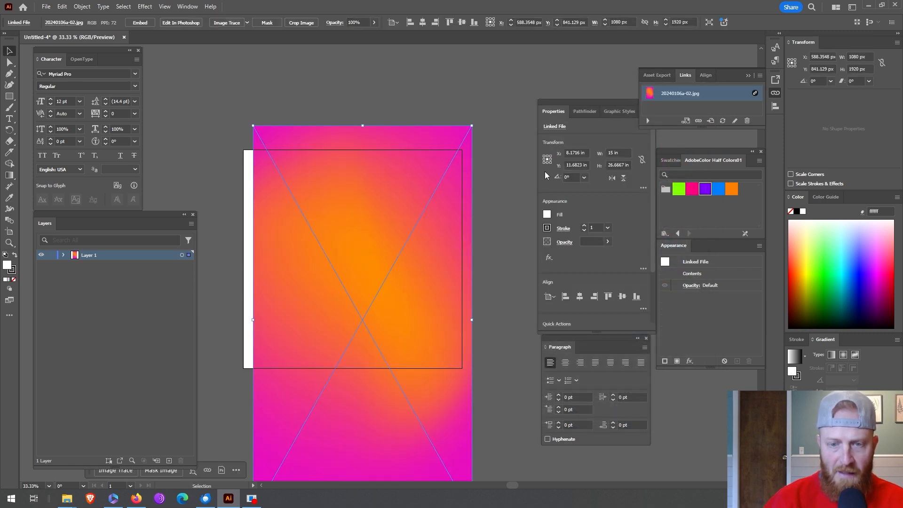
Center the gradient image horizontally on the artboard and move it up until it covers the whole artboard.
left_click(705, 74)
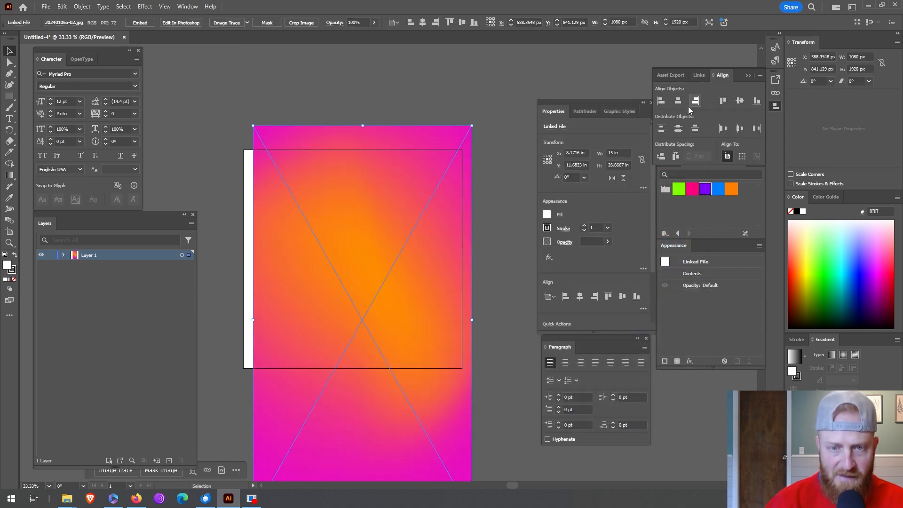
left_click(677, 100)
left_click_drag(384, 360, 385, 309)
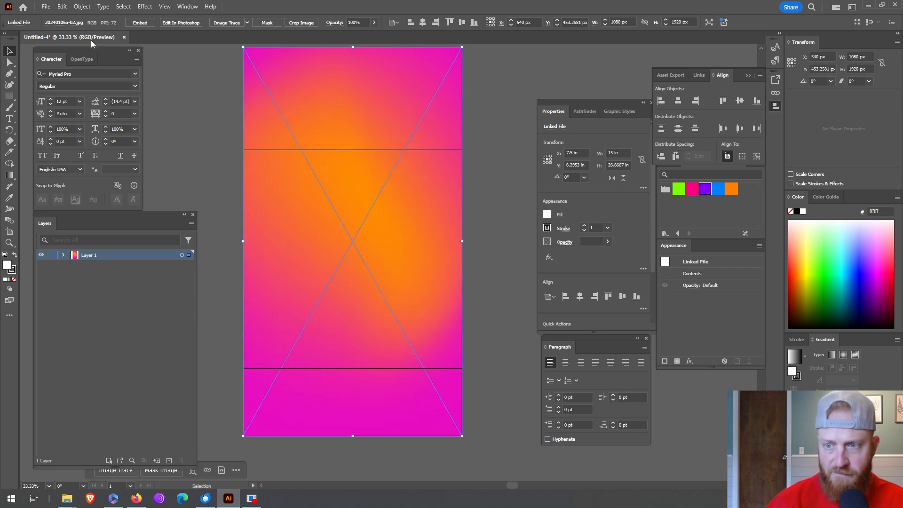
Reflect the gradient image across the horizontal axis.
left_click(82, 7)
mouse_move(90, 18)
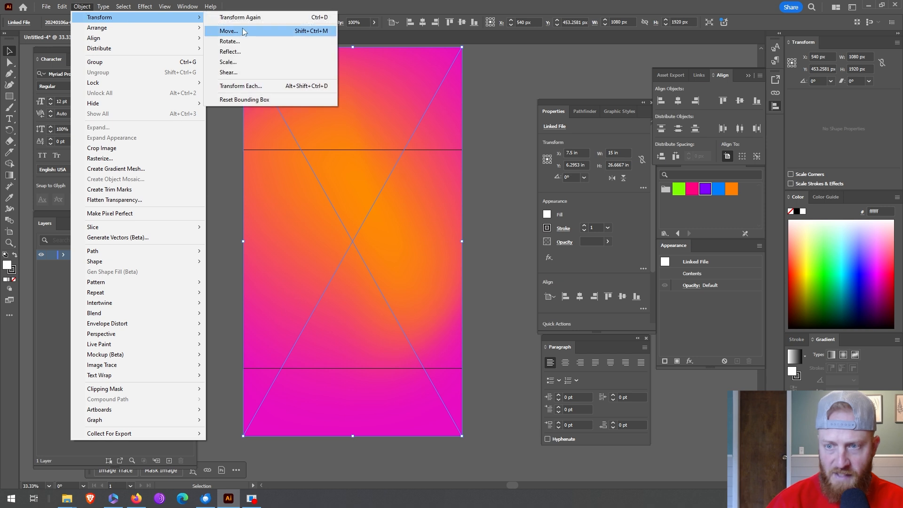
left_click(230, 51)
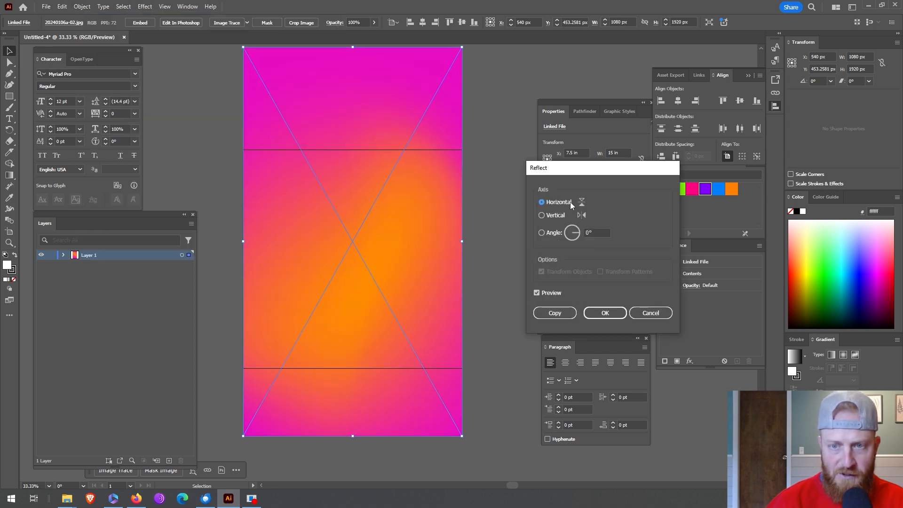
left_click(606, 314)
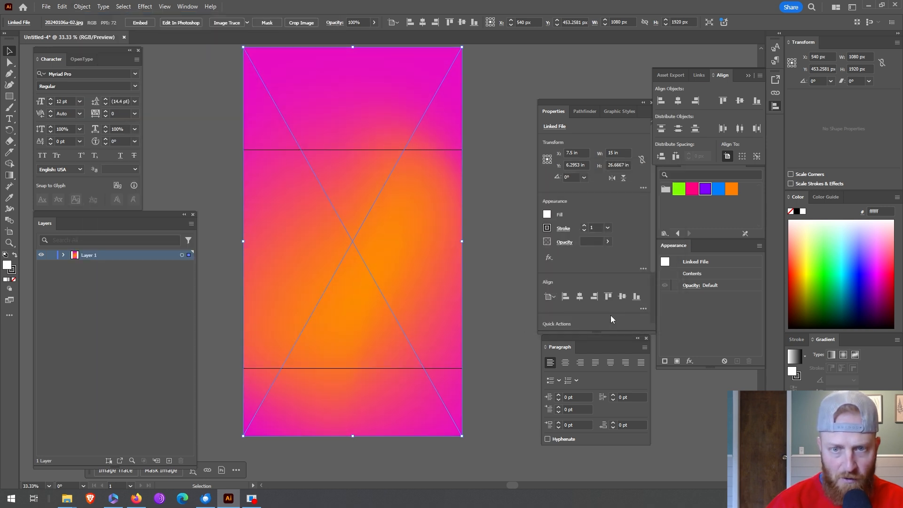
Move the gradient image down until its upper edge sits just above the artboard, and turn on Trim View.
left_click_drag(432, 232, 424, 329)
left_click(165, 6)
left_click(177, 61)
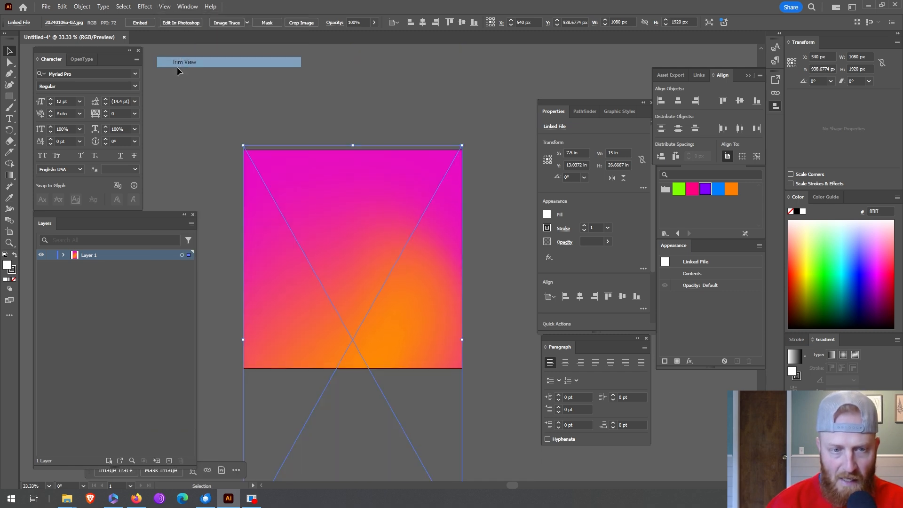
Lock the background layer and add a new layer above it.
left_click(51, 255)
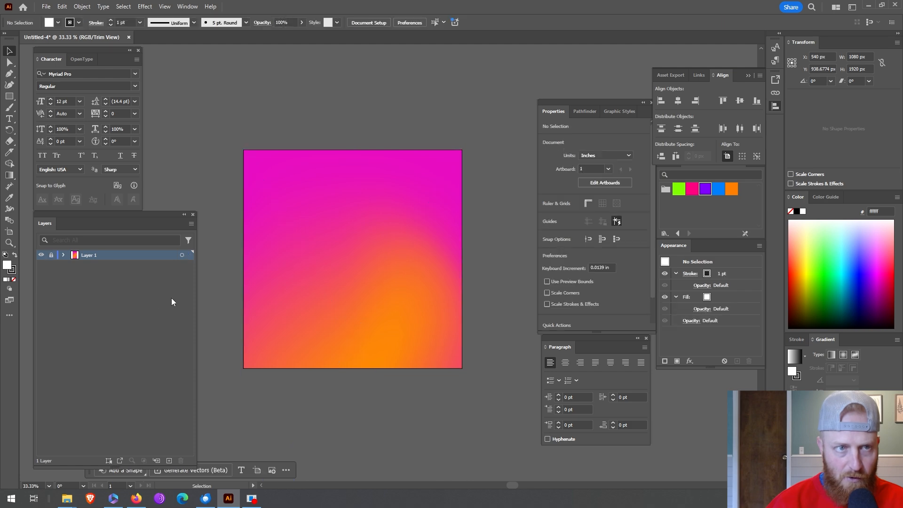
left_click(169, 459)
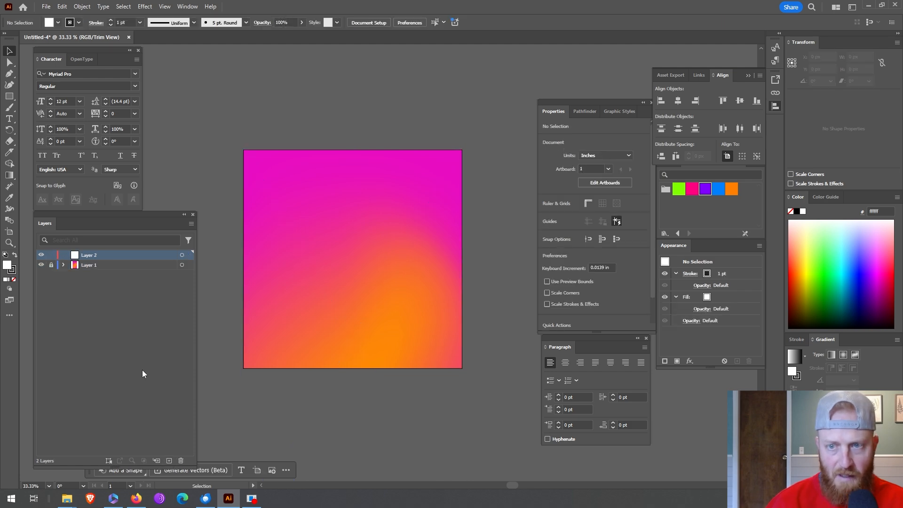
Place the linked red-top yoga photo from the 2024-09-23 creating ad yoga folder, about 1147 px wide, over the artboard's lower part.
left_click(50, 10)
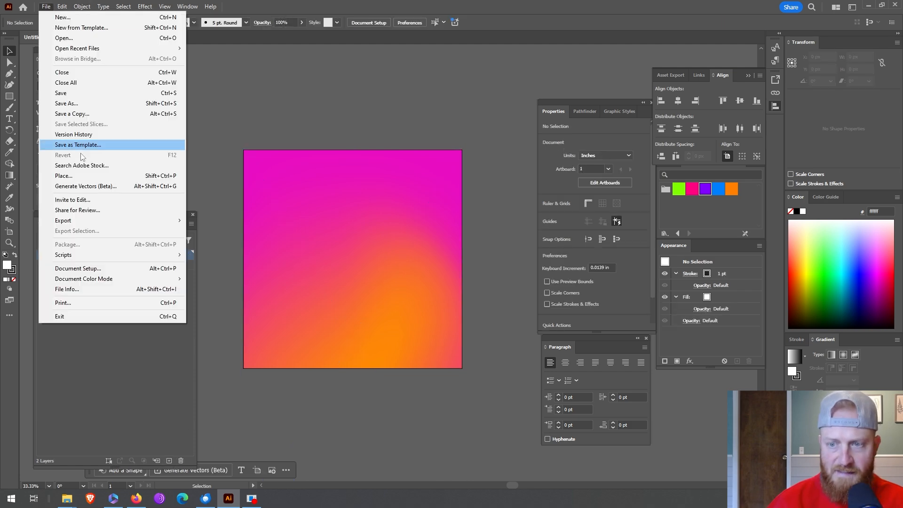
left_click(71, 174)
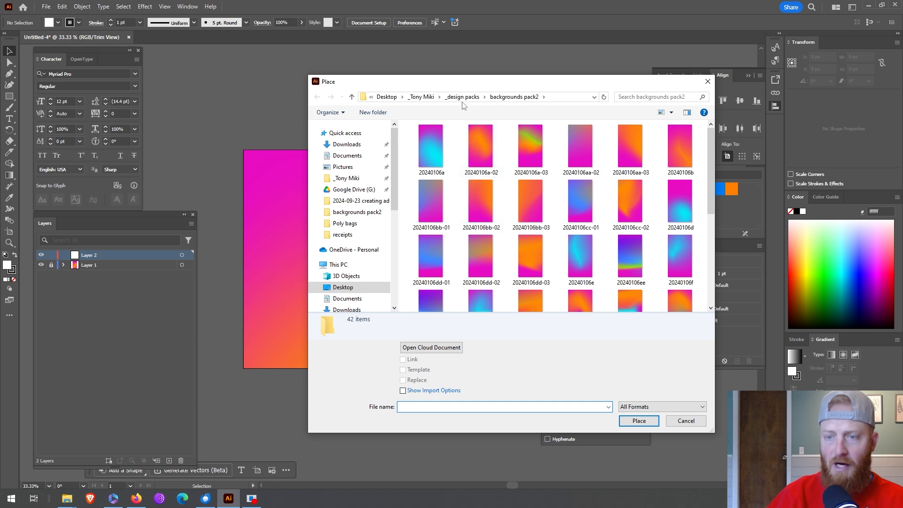
left_click(451, 97)
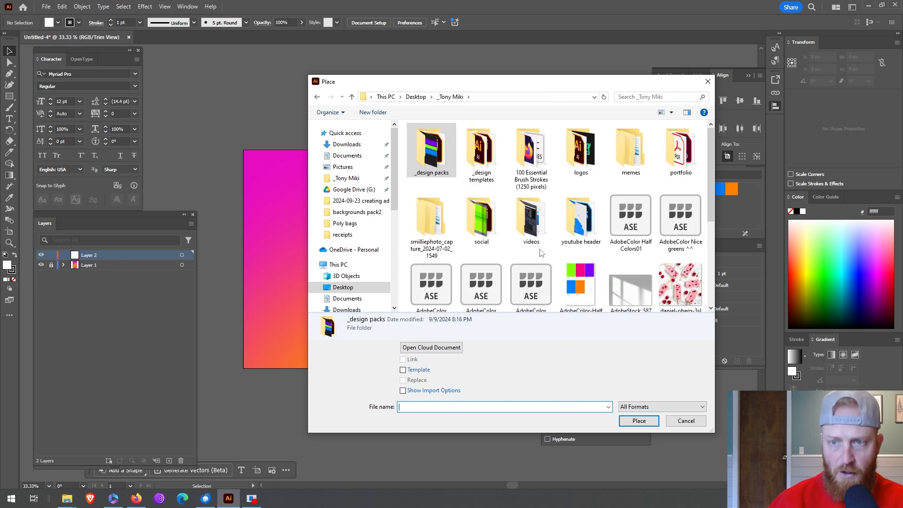
double_click(534, 225)
double_click(484, 230)
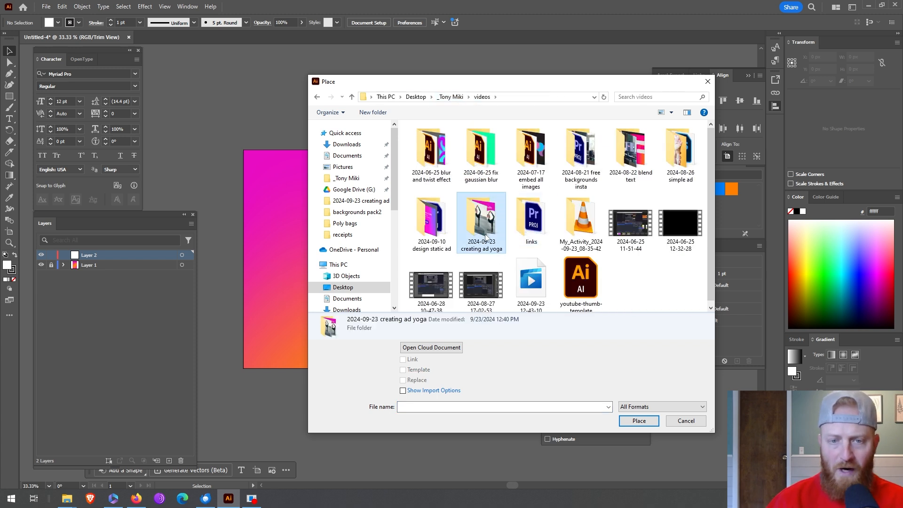
left_click(432, 153)
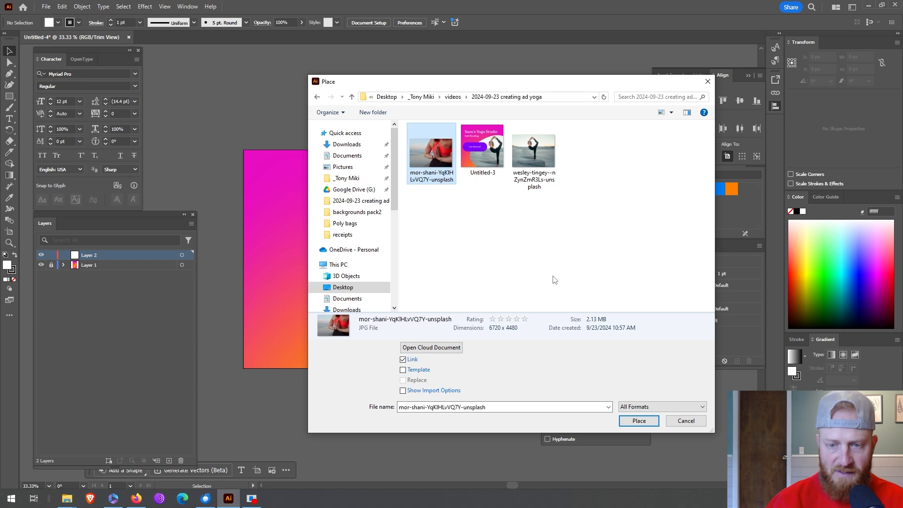
left_click(633, 423)
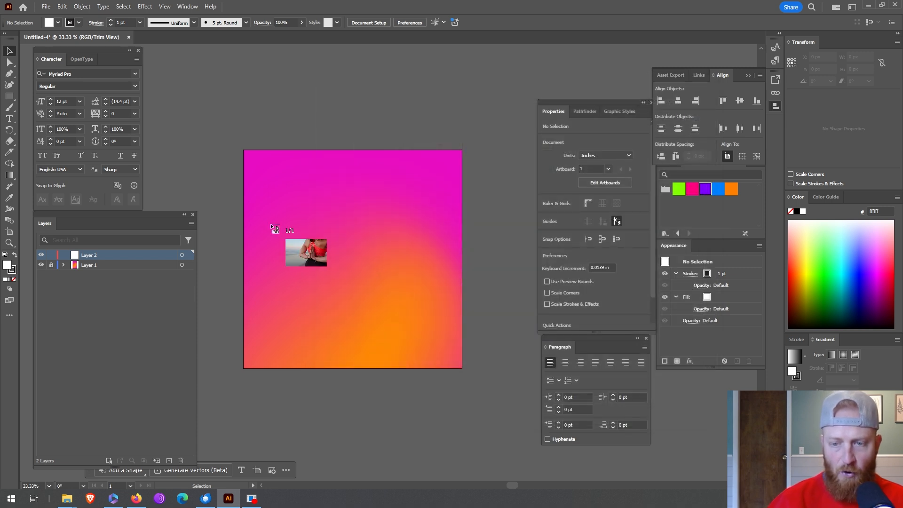
left_click_drag(361, 290, 519, 427)
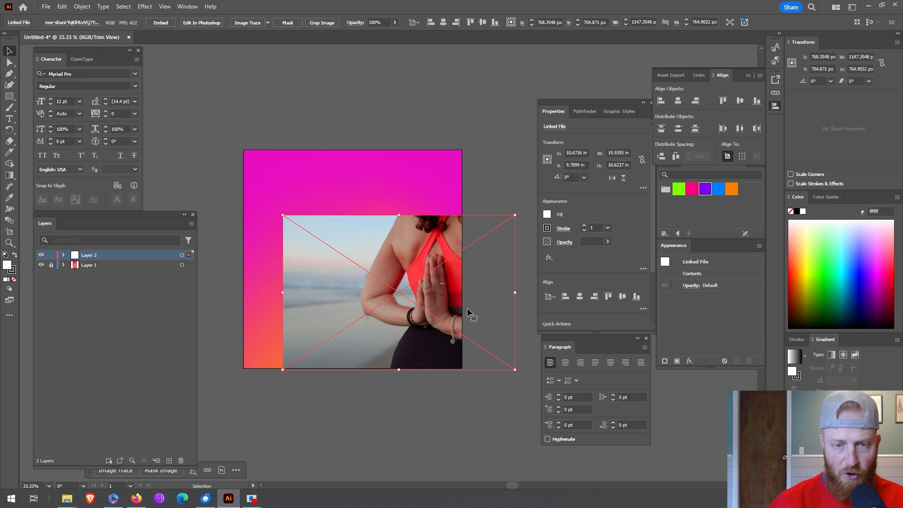
left_click_drag(470, 306, 435, 299)
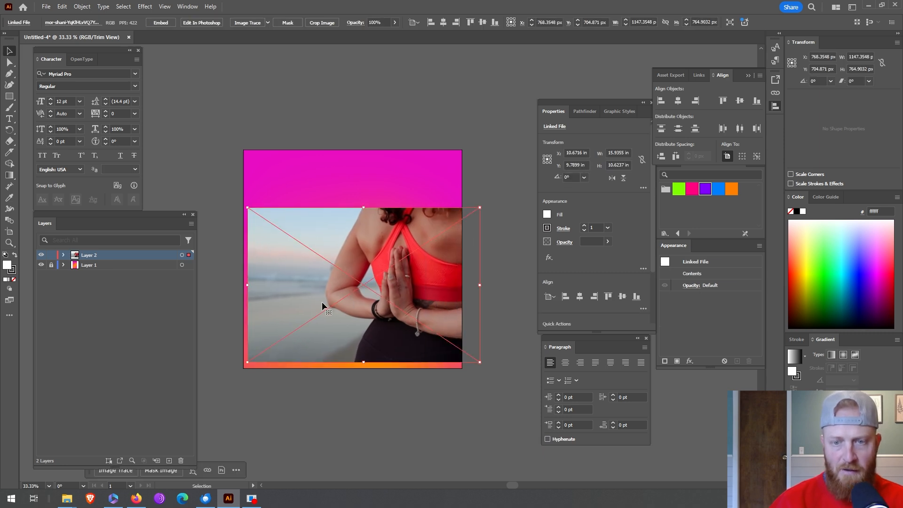
Draw a closed rounded shape over the photo with the Curvature tool and scale it to about 1211 x 951 px.
left_click(9, 85)
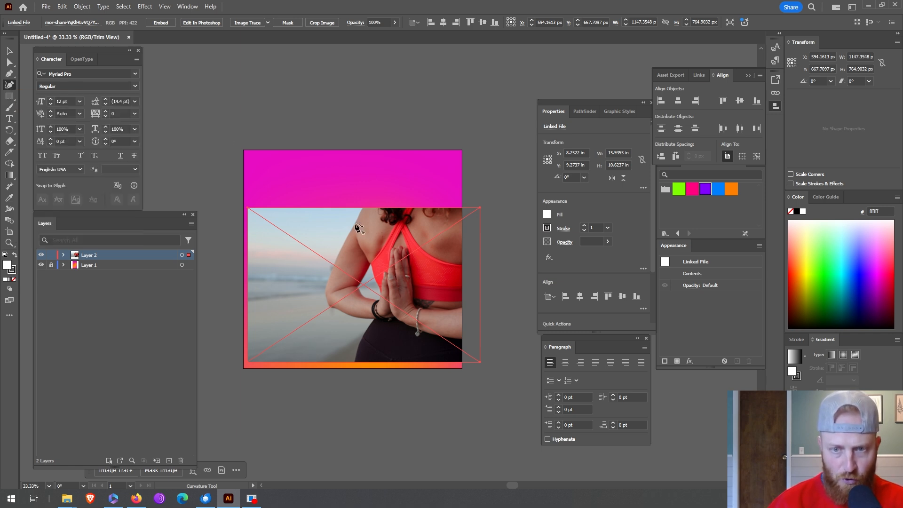
left_click(352, 217)
left_click(271, 338)
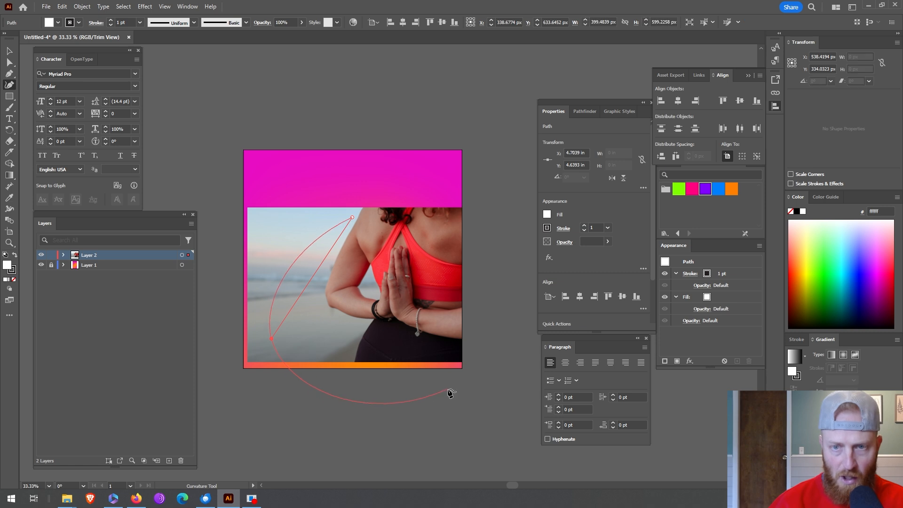
left_click(453, 386)
left_click(517, 254)
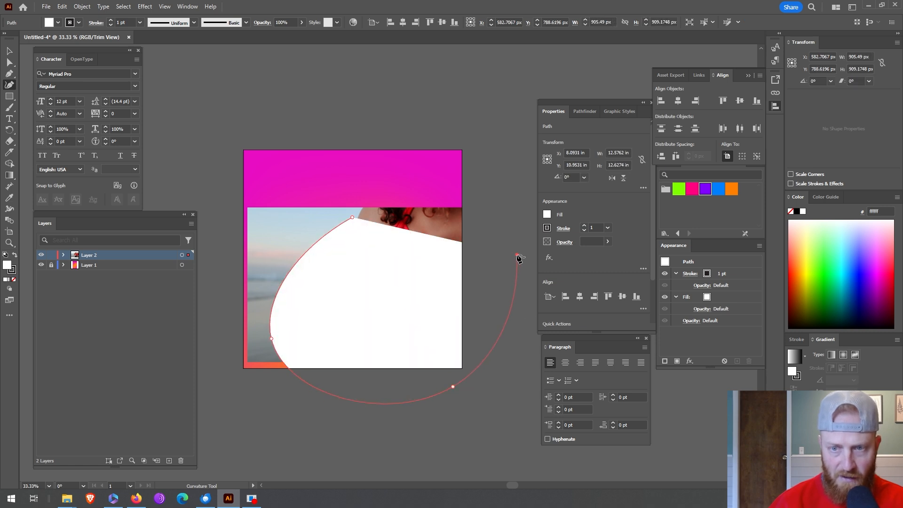
left_click(352, 217)
left_click(9, 51)
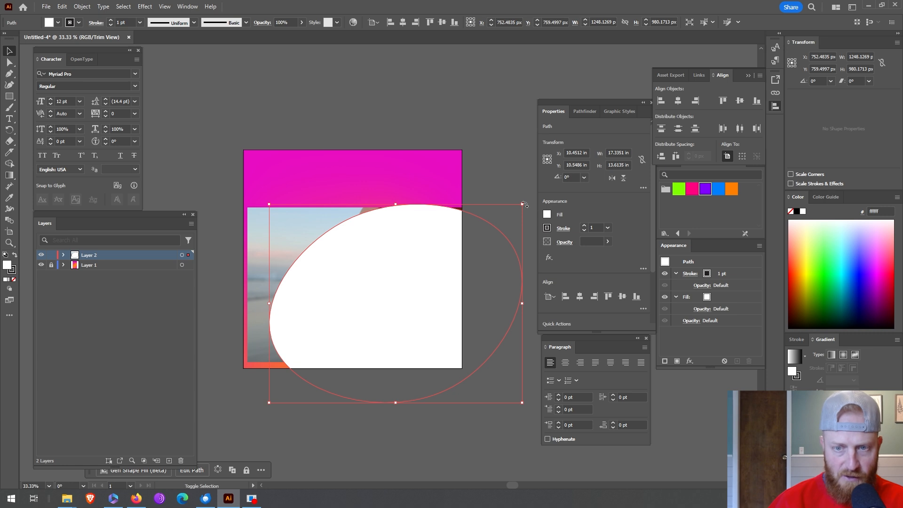
left_click_drag(523, 205, 515, 210)
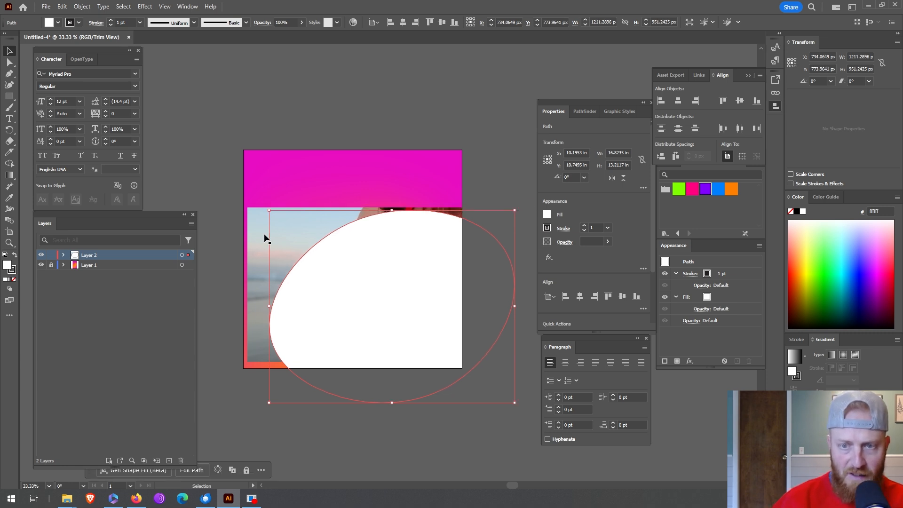
Make a clipping mask from the rounded shape and the yoga photo.
left_click(259, 237, "shift")
right_click(376, 255)
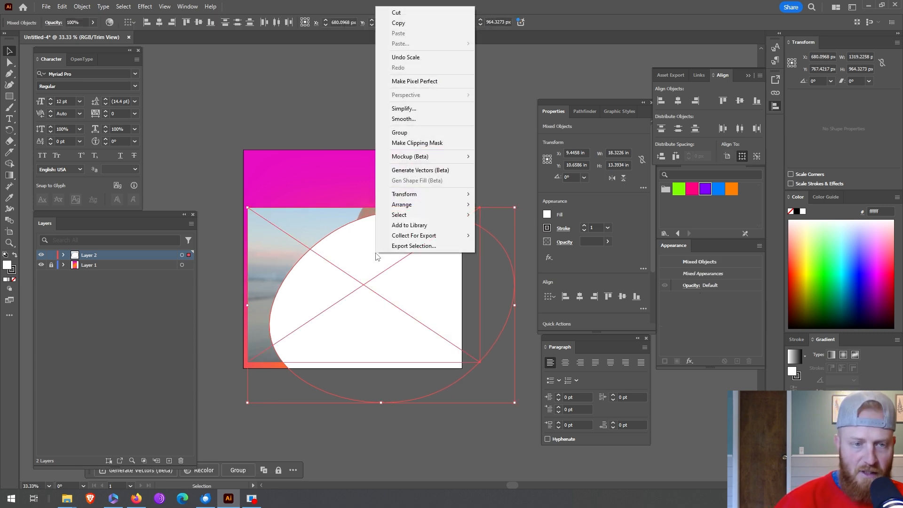
left_click(413, 143)
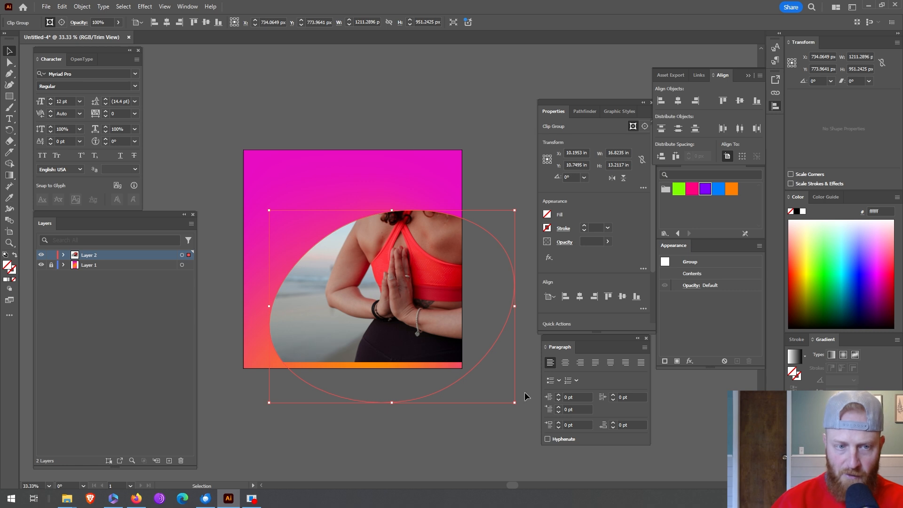
Enlarge and reposition the linked photo inside the clip group so it fills the rounded shape down to the artboard's lower edge.
left_click(63, 255)
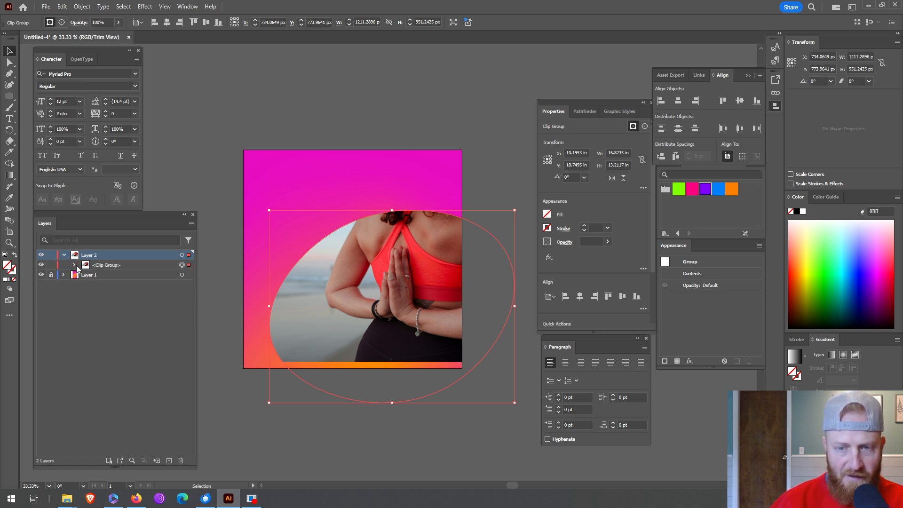
left_click(190, 284)
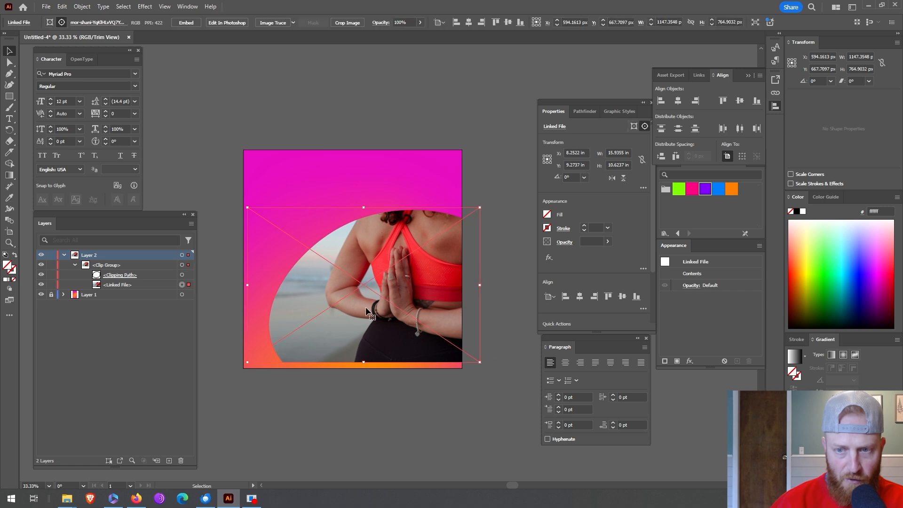
mouse_move(365, 306)
left_mouse_down()
mouse_move(381, 300)
mouse_move(390, 317)
mouse_move(389, 280)
mouse_move(377, 328)
mouse_move(377, 315)
left_mouse_up()
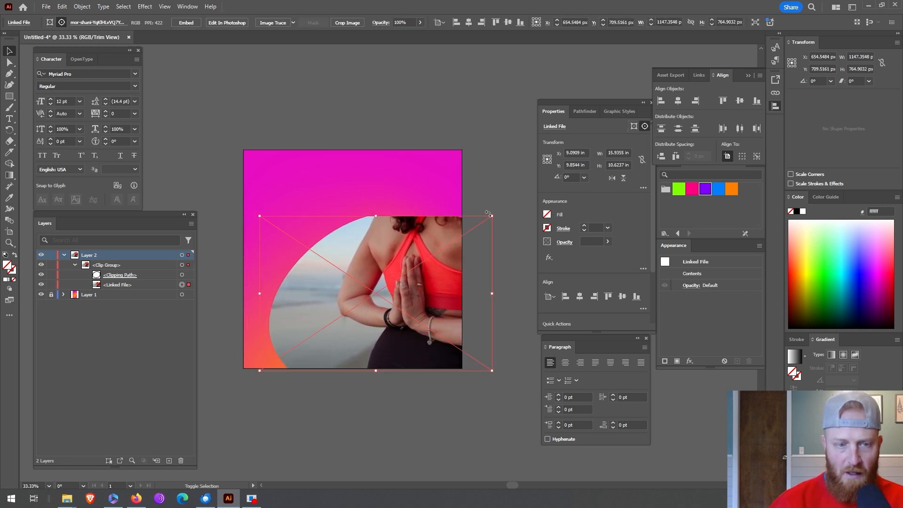
left_click_drag(492, 217, 524, 191)
left_click_drag(490, 237, 406, 304)
left_click(330, 111)
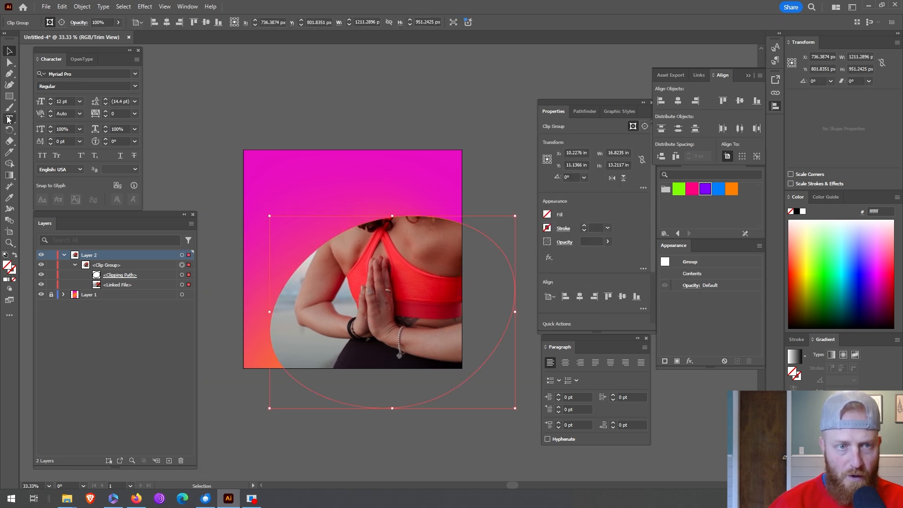
Add the area-type headline "Sara's Yoga Studio" in Roca at 89 pt, in a box about 894 x 246 px across the artboard's upper part.
key("t")
double_click(63, 101)
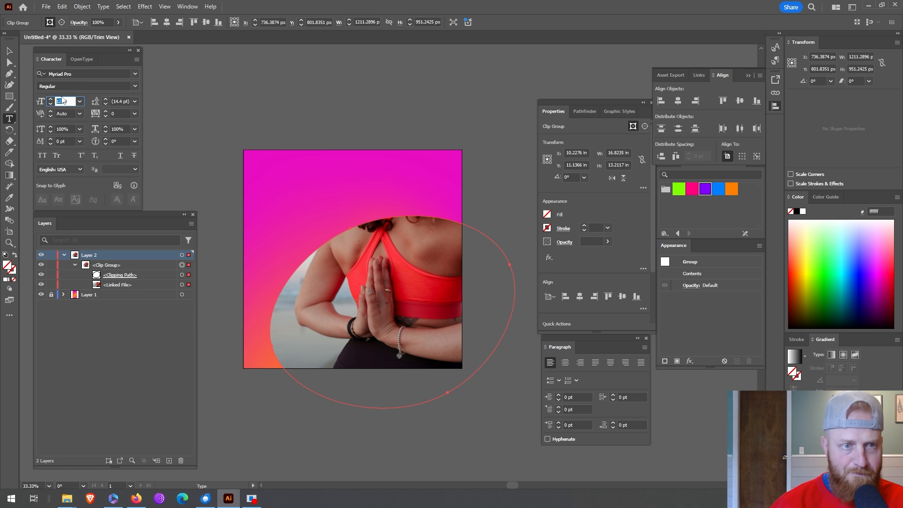
type("89")
key("Tab")
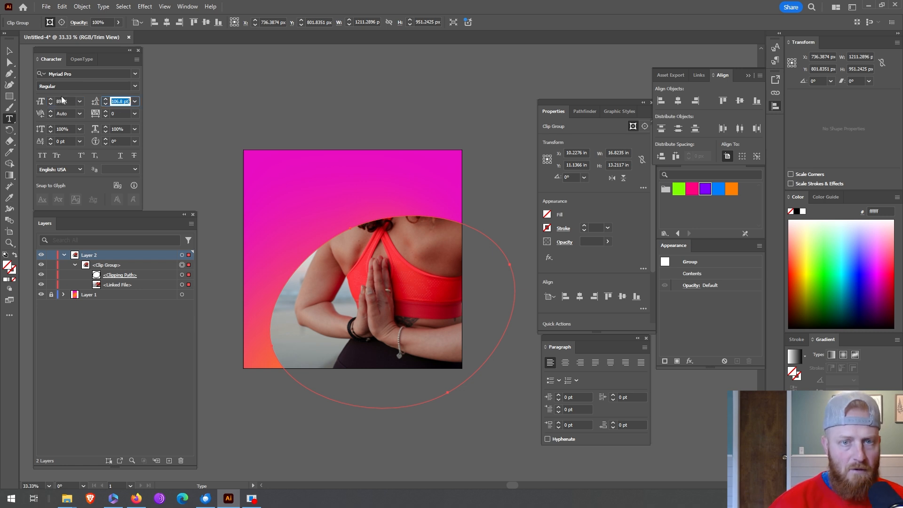
left_click(134, 73)
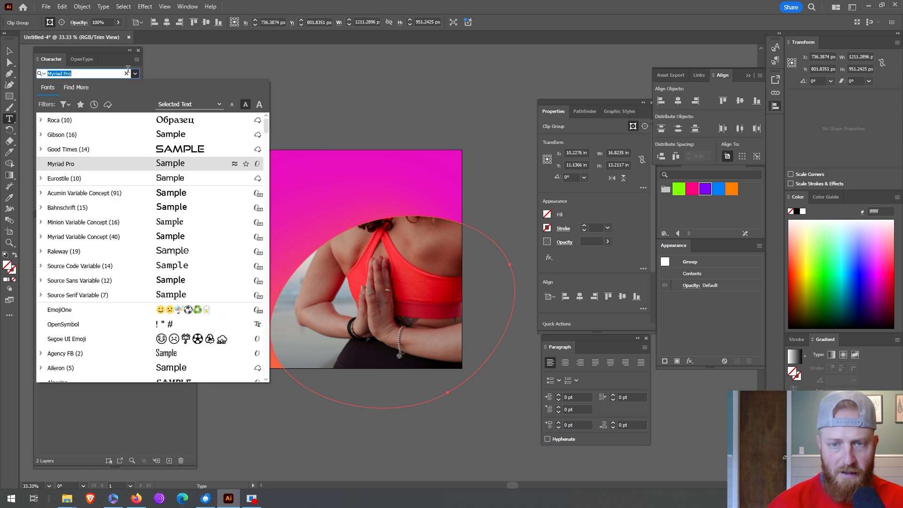
left_click(97, 121)
left_click_drag(258, 158, 439, 206)
type("Saras")
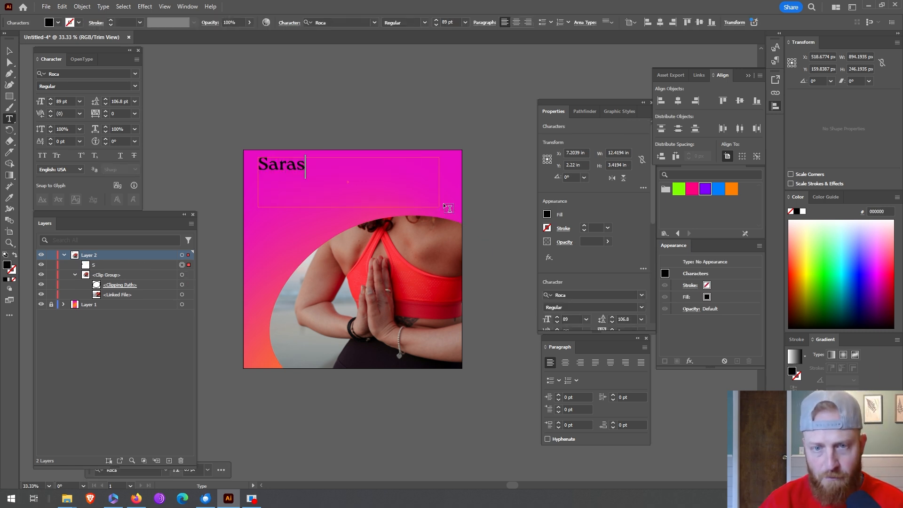
key("BackSpace")
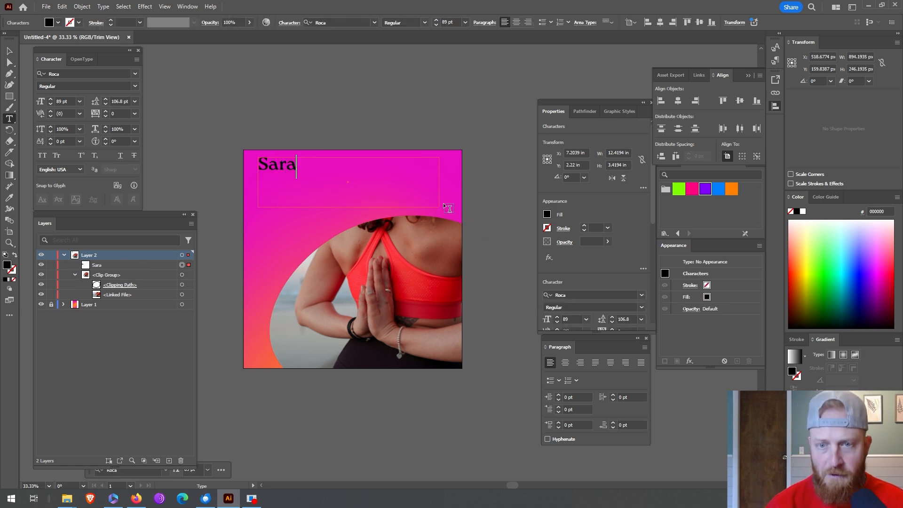
type("'s Yoga Studio")
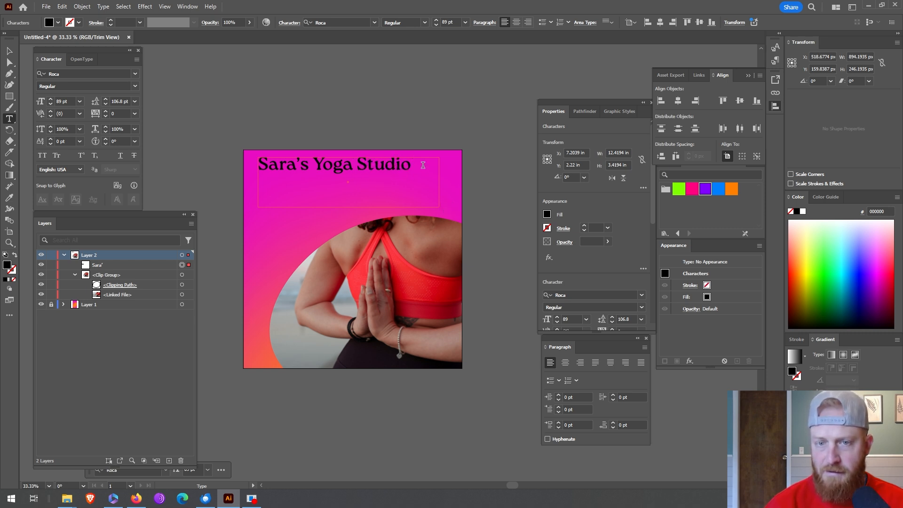
Fill all of the headline text with the white swatch.
key("ctrl+a")
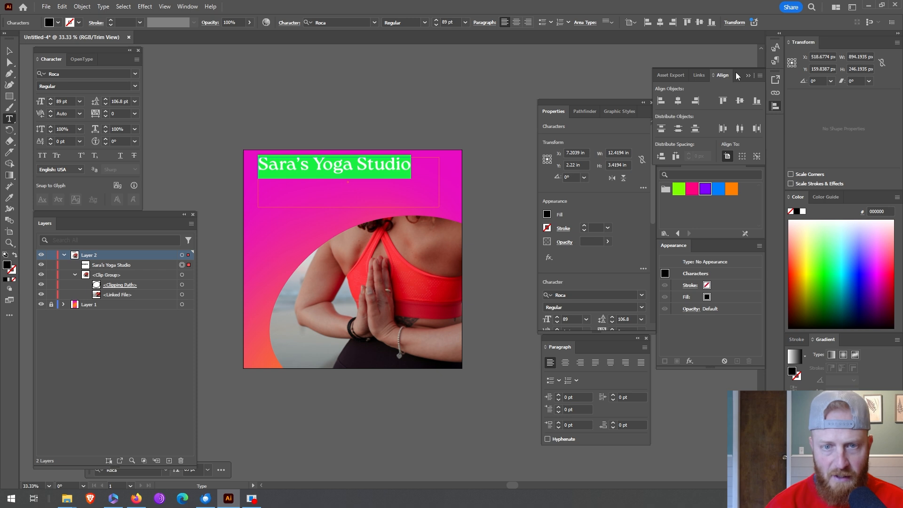
left_click_drag(735, 72, 738, 58)
left_click(671, 160)
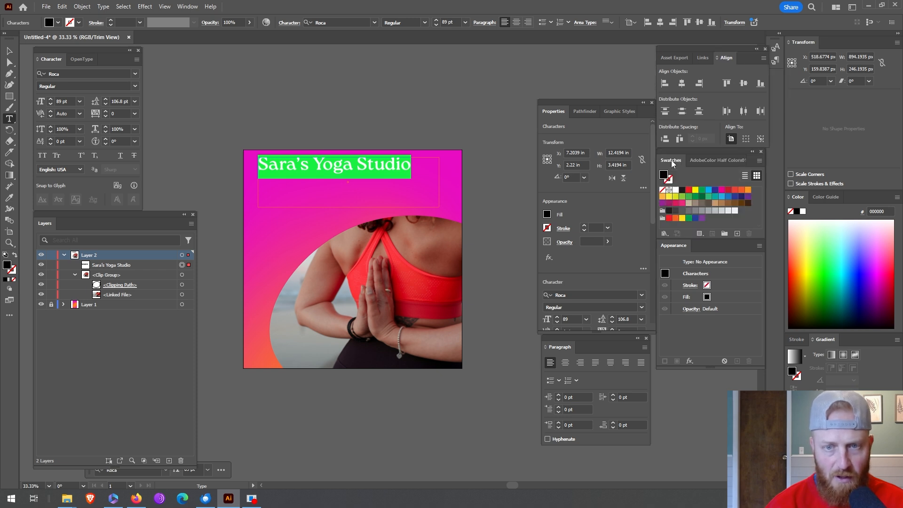
left_click(676, 189)
left_click(713, 159)
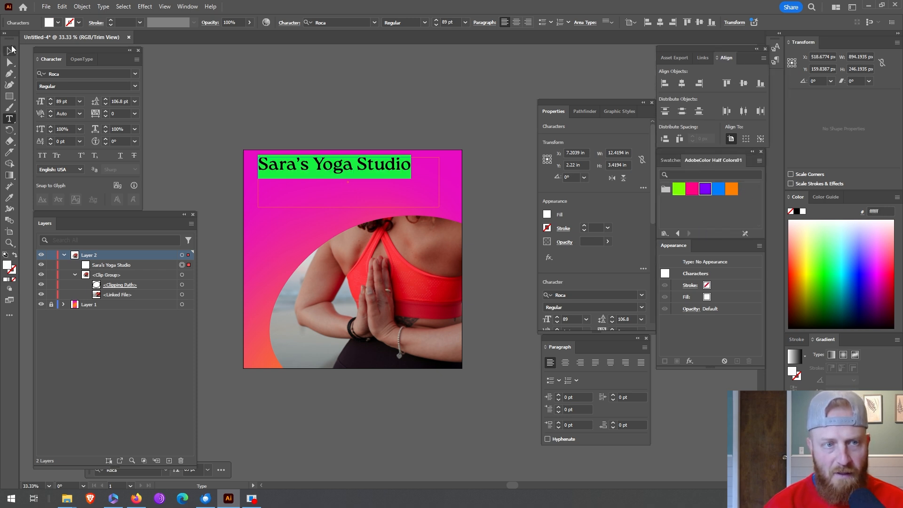
left_click(10, 49)
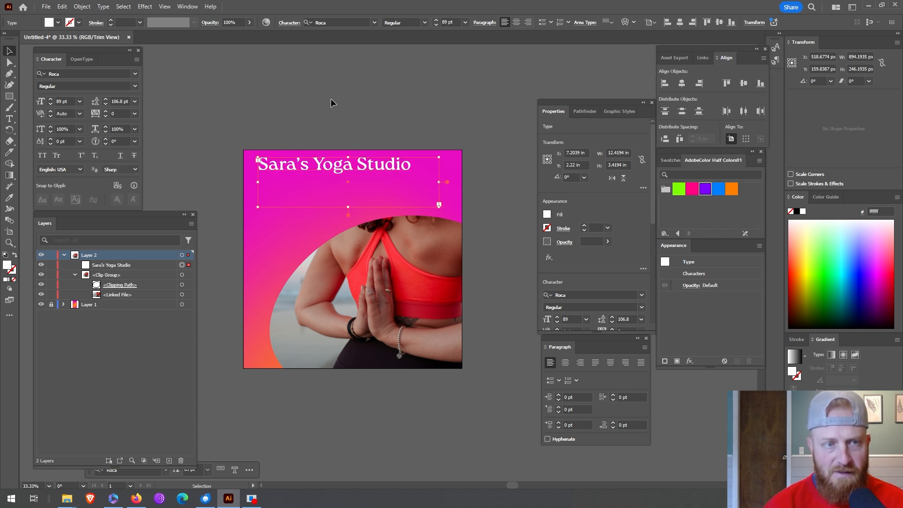
Set the headline's font size to 100 pt.
left_click(50, 99)
left_click(50, 99)
left_click(51, 99)
left_click(50, 100)
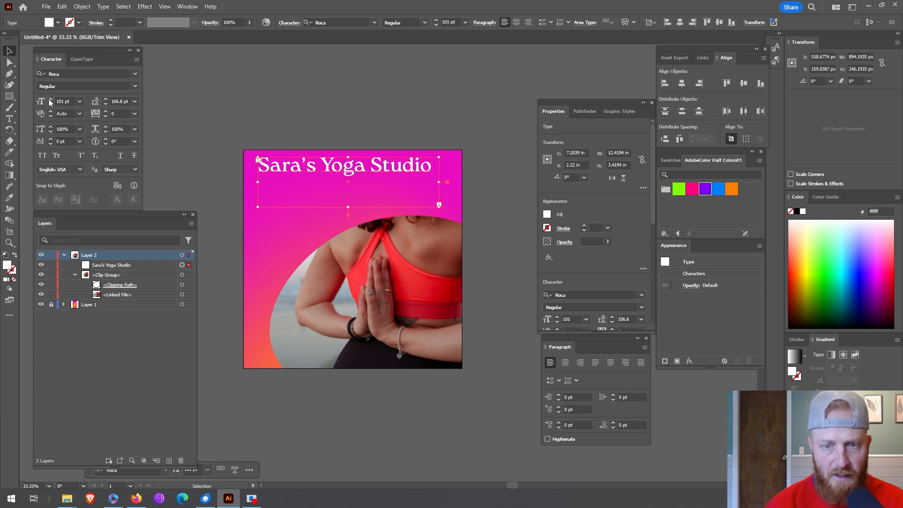
left_click(51, 104)
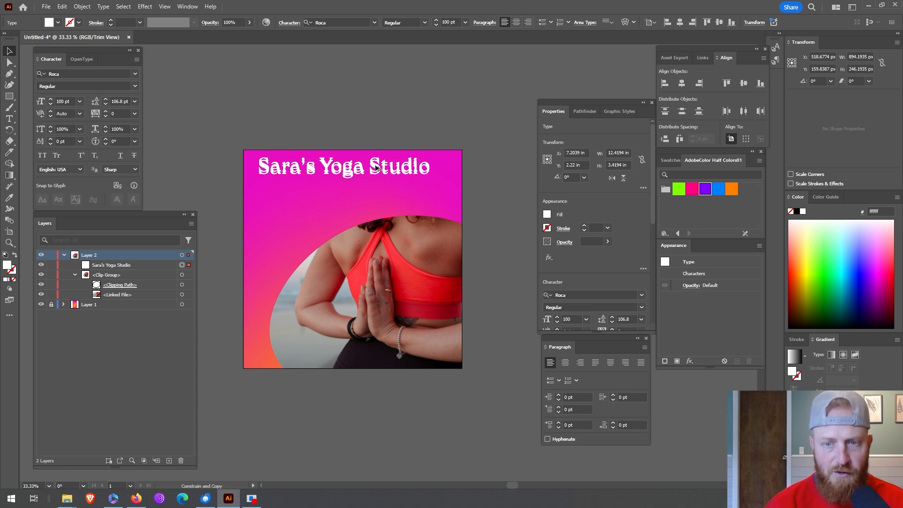
Duplicate the headline just below itself with a box about 172 px high and replace its text with "Subheading Here".
left_click_drag(408, 172, 408, 200)
left_click_drag(348, 238, 348, 223)
triple_click(383, 198)
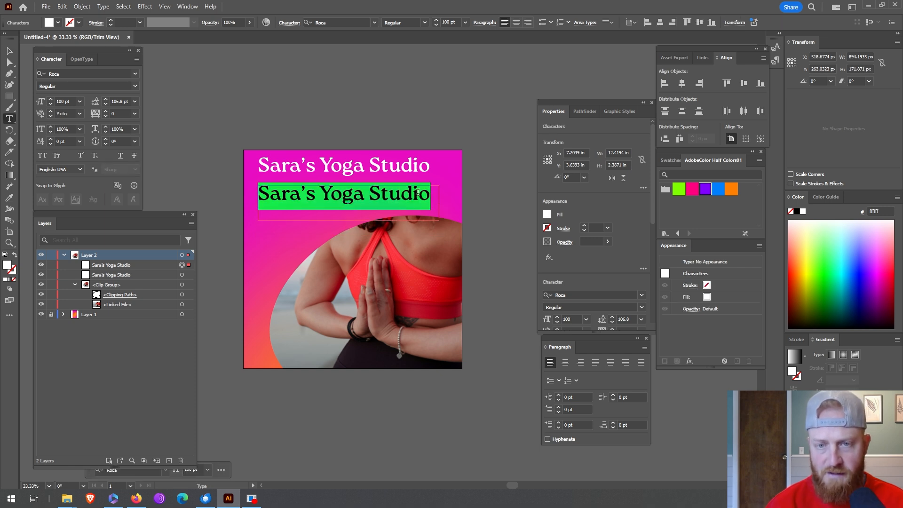
type("Subheading")
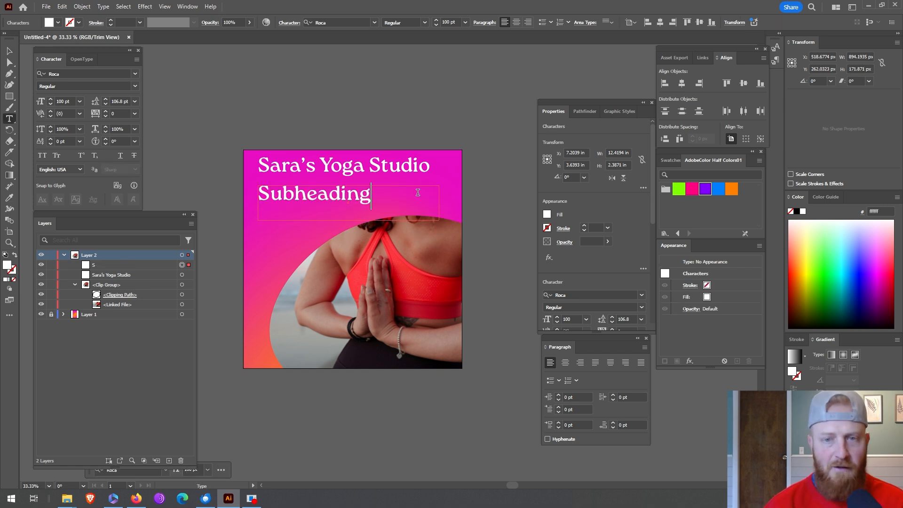
type(" h")
key("BackSpace")
type("Here")
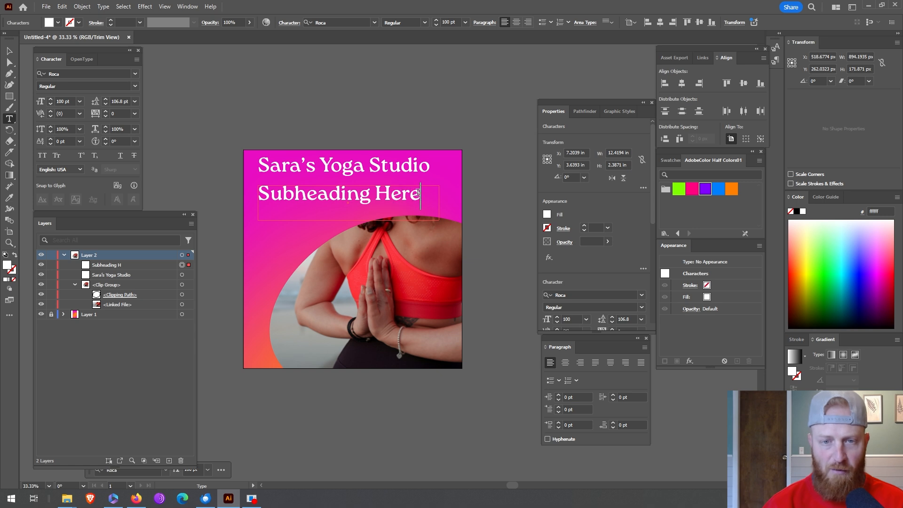
Set the subheading's size to 100/1.618 pt and fit its box, about 95 px high, closer beneath the headline.
left_click(3, 53)
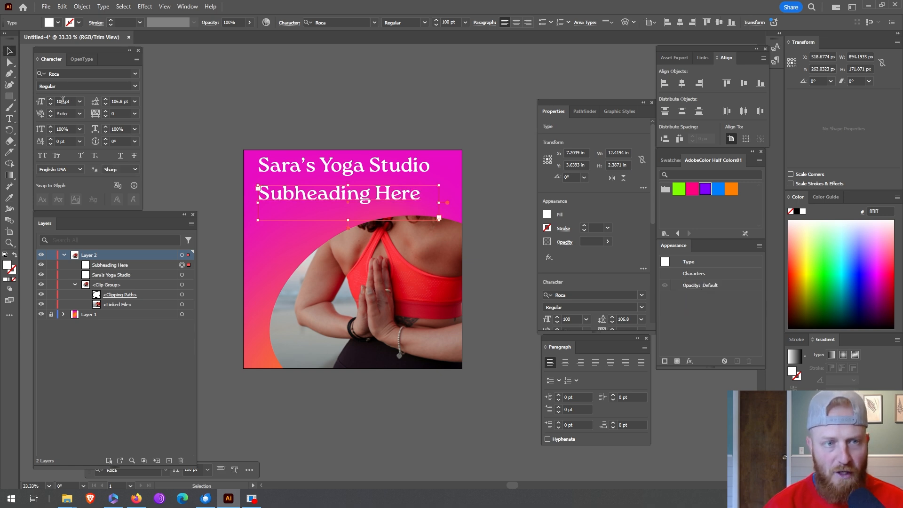
left_click(63, 100)
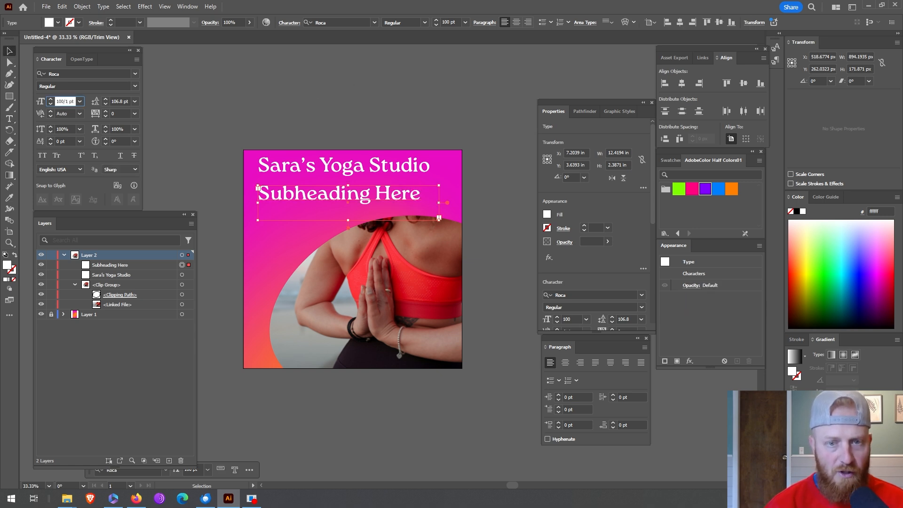
type("/1.618")
key("Tab")
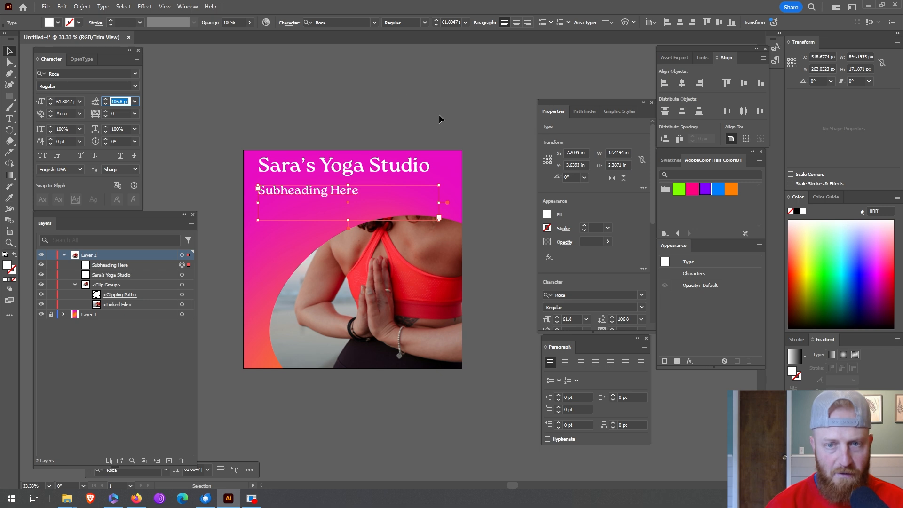
left_click_drag(352, 190, 352, 189)
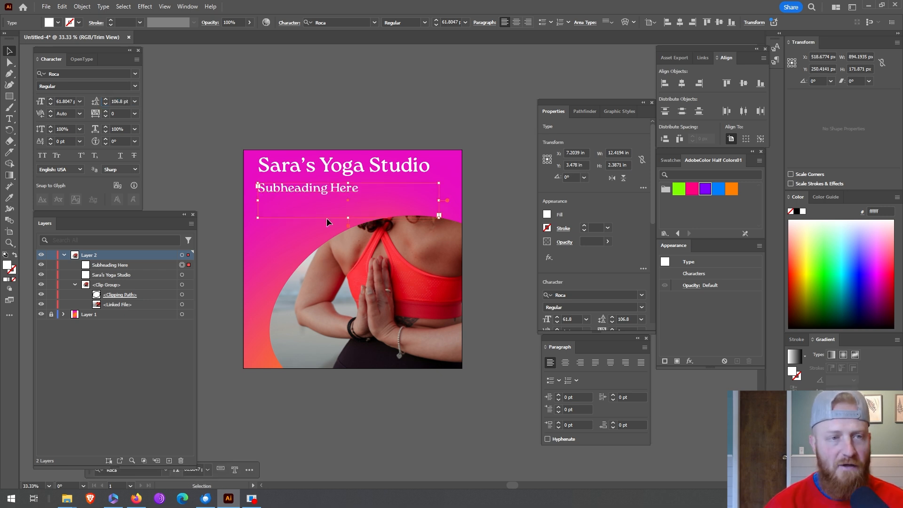
left_click_drag(348, 220, 348, 203)
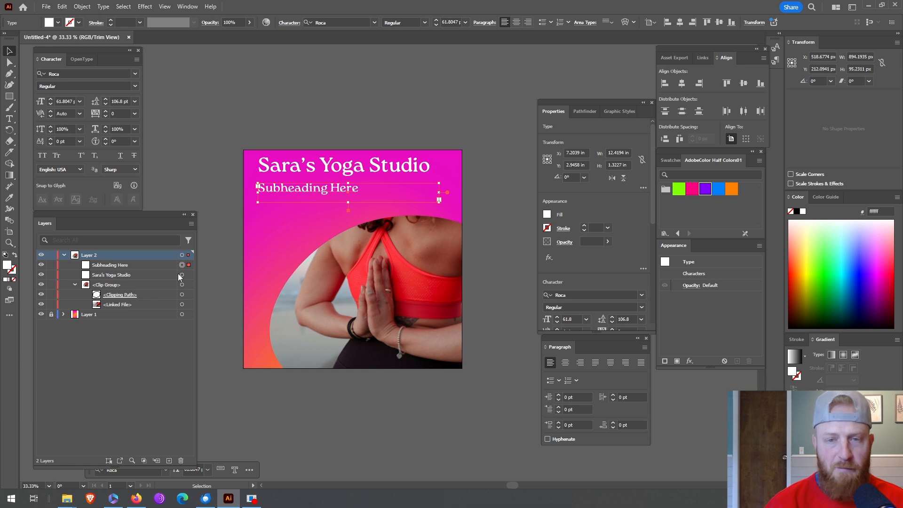
Draw a purple #8000FF rectangle about 622 x 244 px below the subheading and round its corners fully into a pill.
left_click_drag(9, 96, 47, 100)
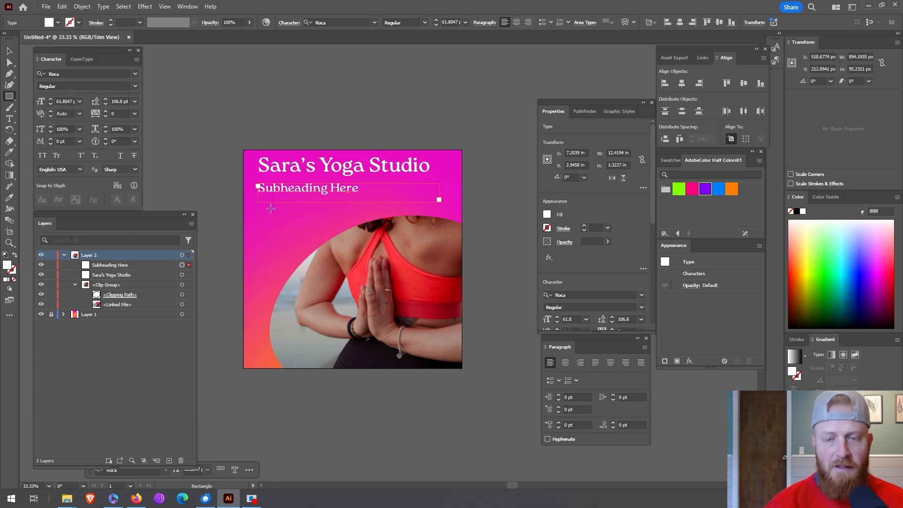
mouse_move(258, 234)
left_mouse_down()
mouse_move(352, 282)
mouse_move(385, 283)
left_mouse_up()
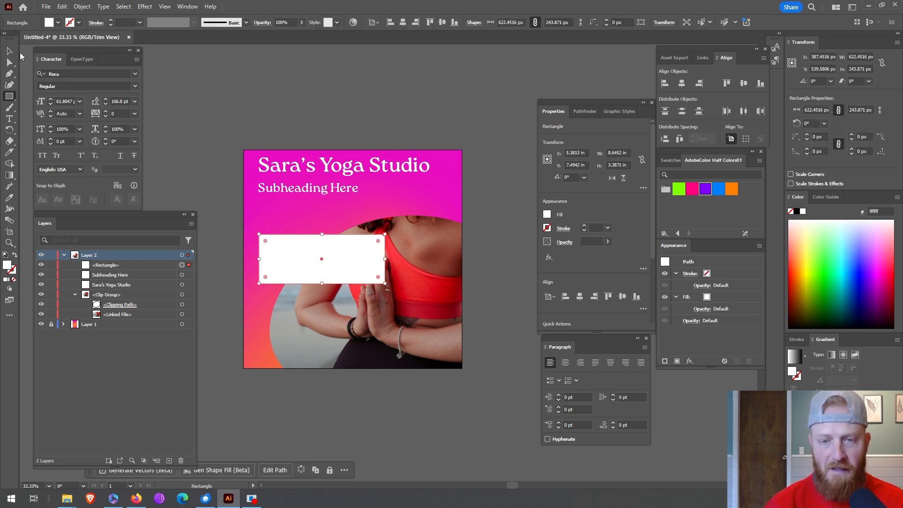
left_click(704, 190)
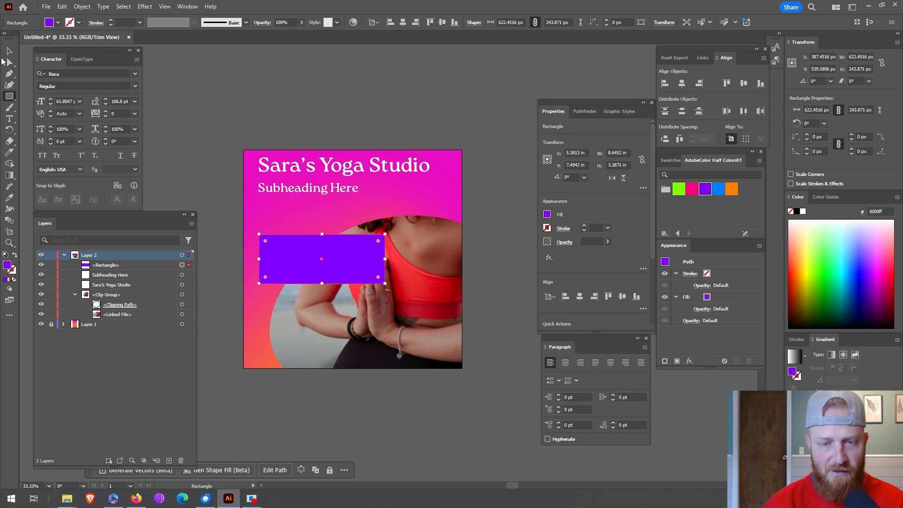
key("v")
left_click_drag(378, 241, 327, 266)
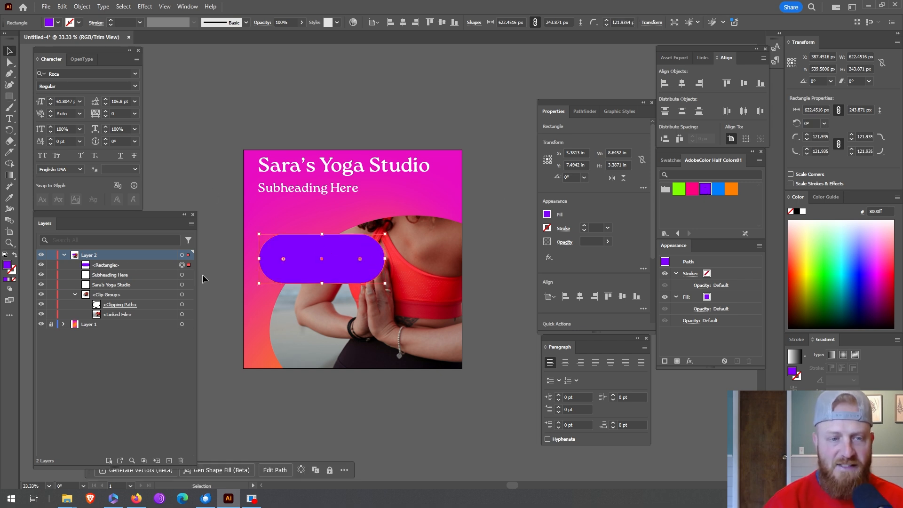
Place a centre-aligned copy of the subheading, in a box about 576 px wide, in front of the purple pill.
left_click_drag(313, 192, 324, 240)
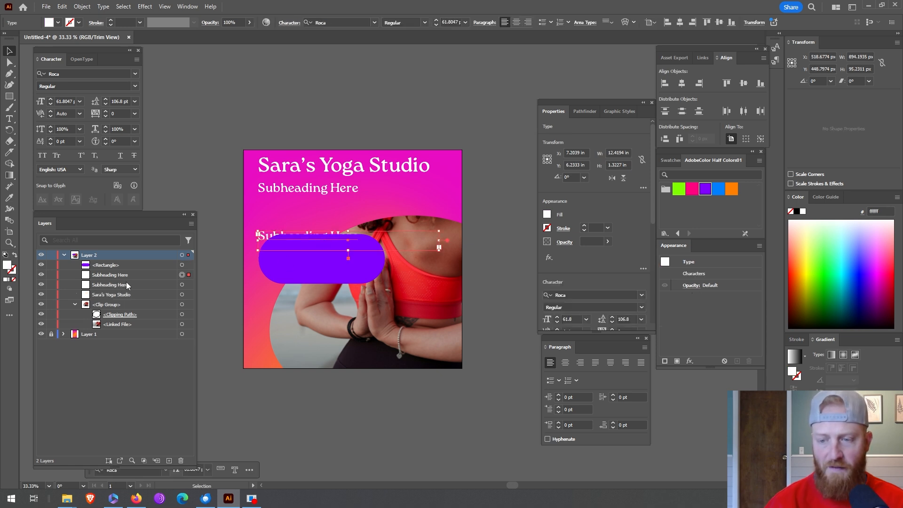
left_click_drag(128, 277, 131, 261)
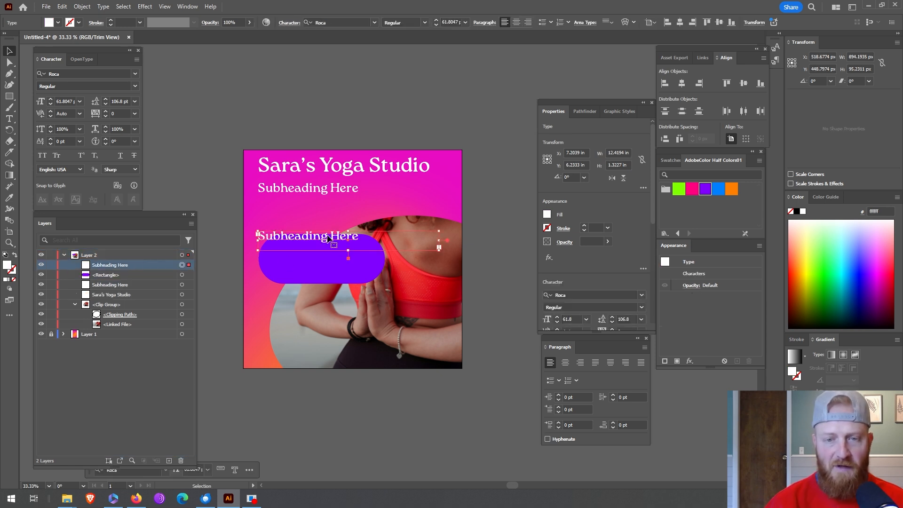
left_click(565, 362)
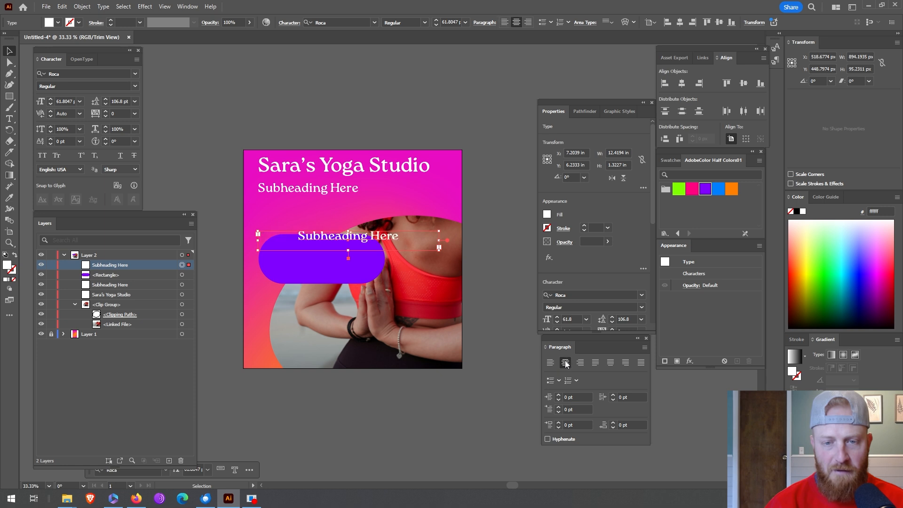
left_click_drag(439, 240, 352, 271)
Centre the copied text and the purple pill horizontally on each other, and raise the text to the pill's middle.
left_click(329, 242, "shift")
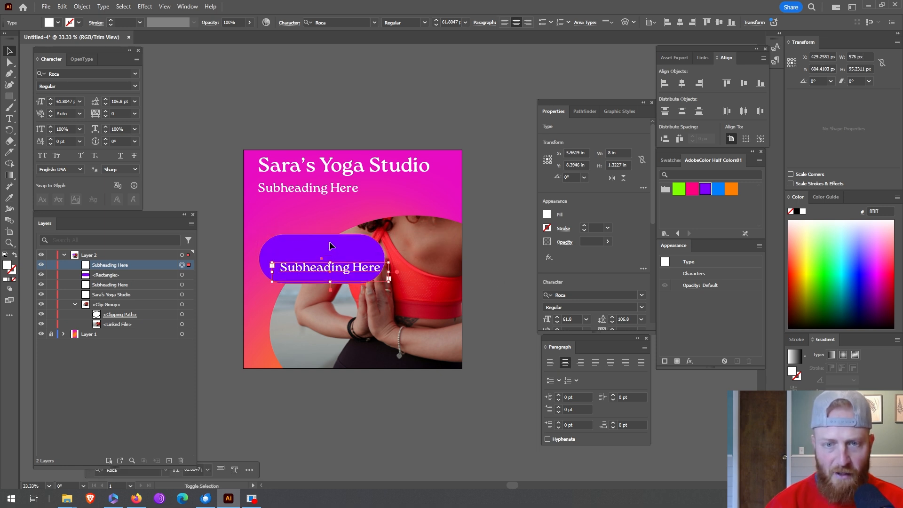
left_click(682, 83)
left_click(381, 189)
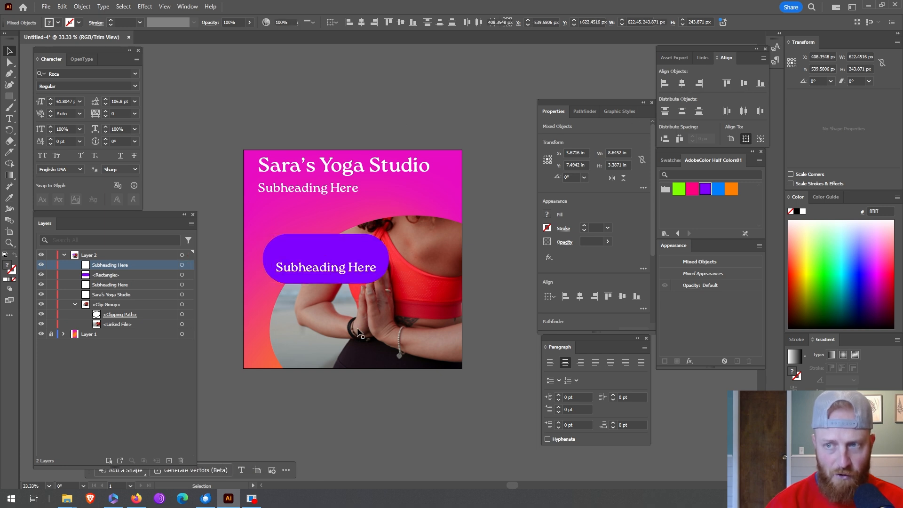
left_click_drag(356, 272, 360, 262)
Replace the text on the purple pill with "Start Today!".
double_click(360, 262)
key("ctrl+a")
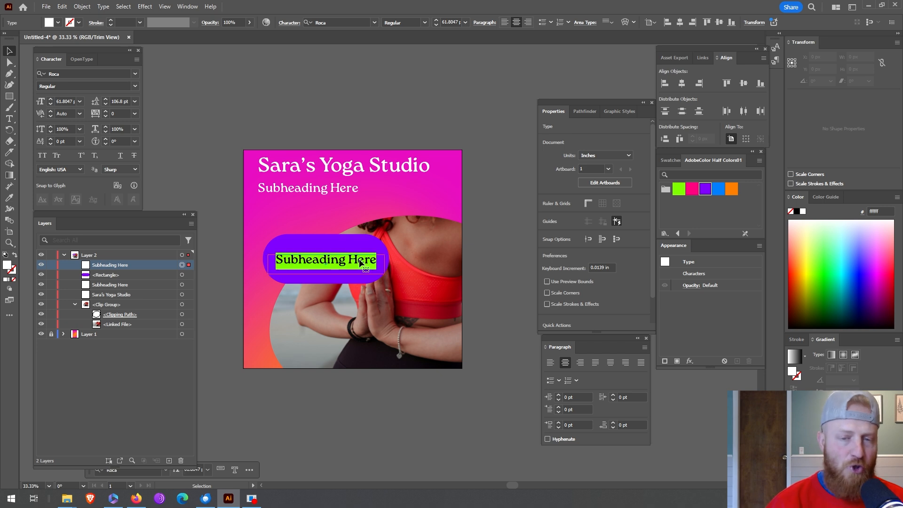
key("BackSpace")
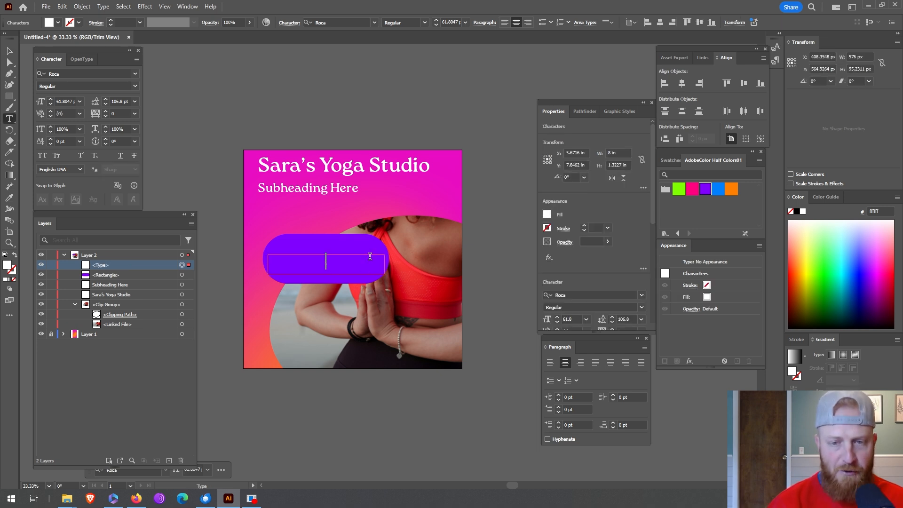
type("Start")
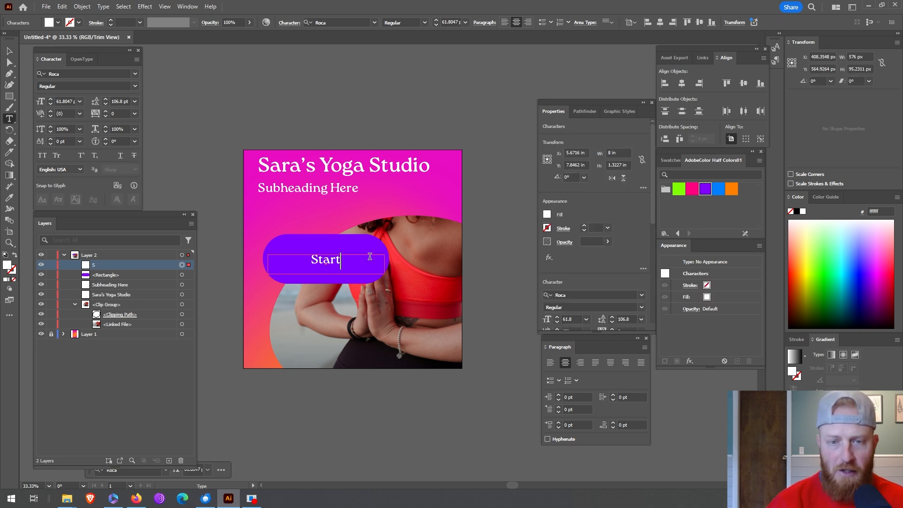
type(" Today!")
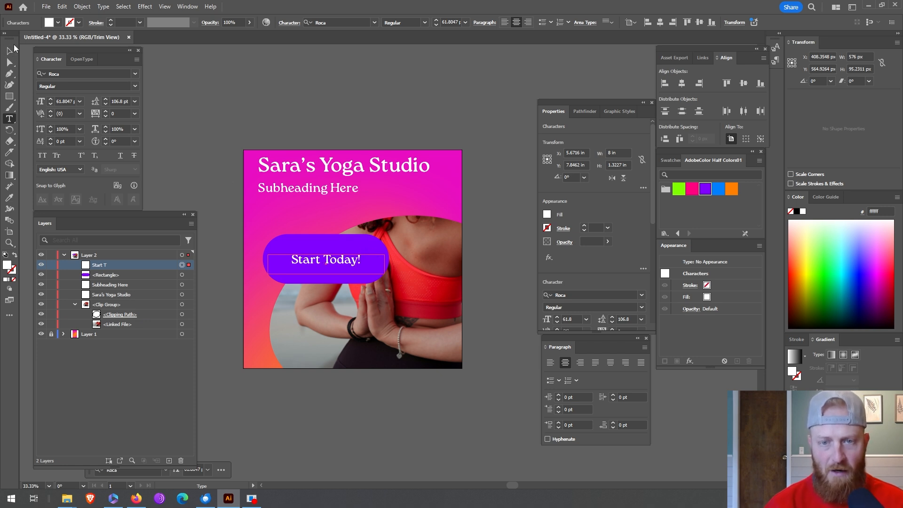
left_click(9, 51)
left_click(348, 98)
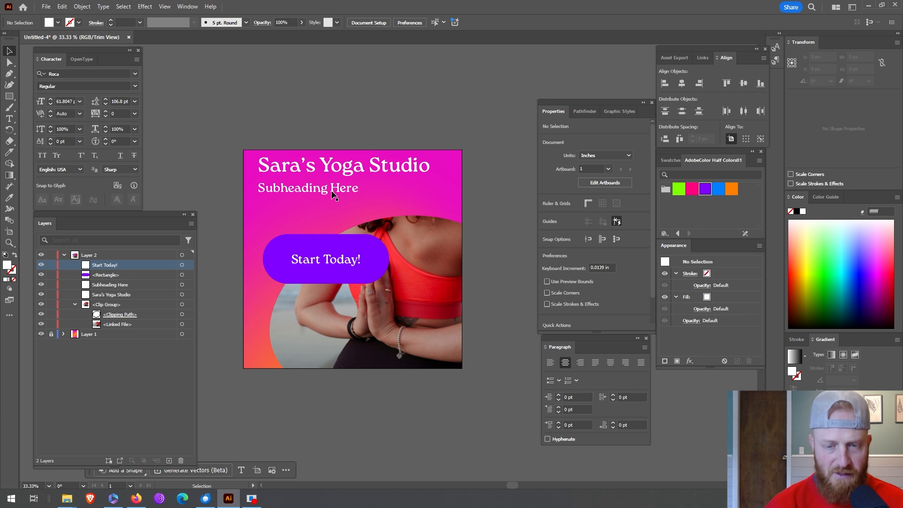
Group the purple pill with its "Start Today!" text and move the group slightly left and down, to about X 362, Y 554 px.
left_click(338, 263)
left_click(349, 245, "shift")
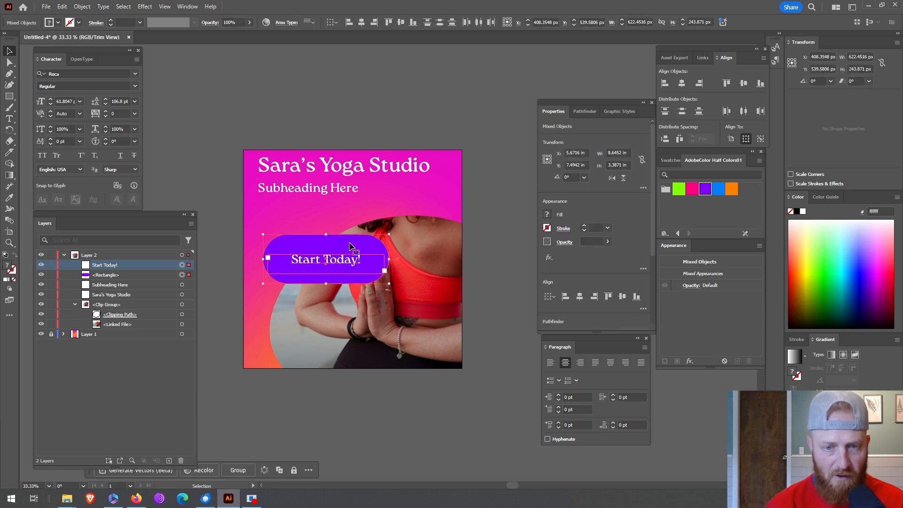
key("ctrl+g")
left_click_drag(359, 249, 348, 249)
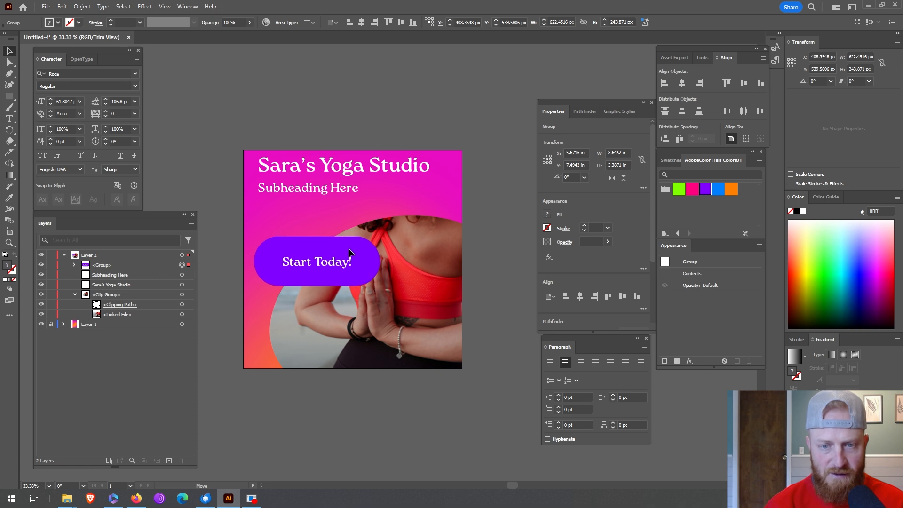
Move the headline and subheading together slightly down and right, away from the artboard's upper edge.
left_click(343, 193)
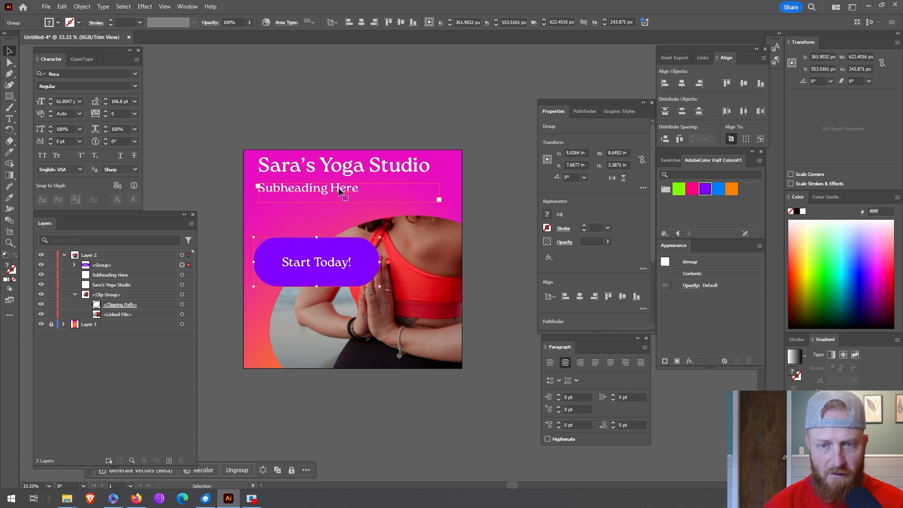
left_click(352, 165, "shift")
left_click_drag(372, 167, 376, 178)
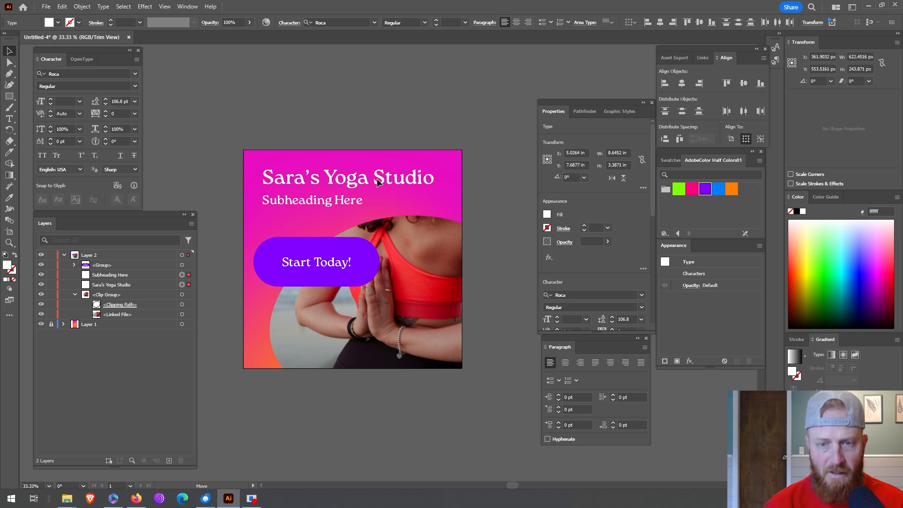
left_click(429, 117)
scroll(351, 345, "up", 1, "alt")
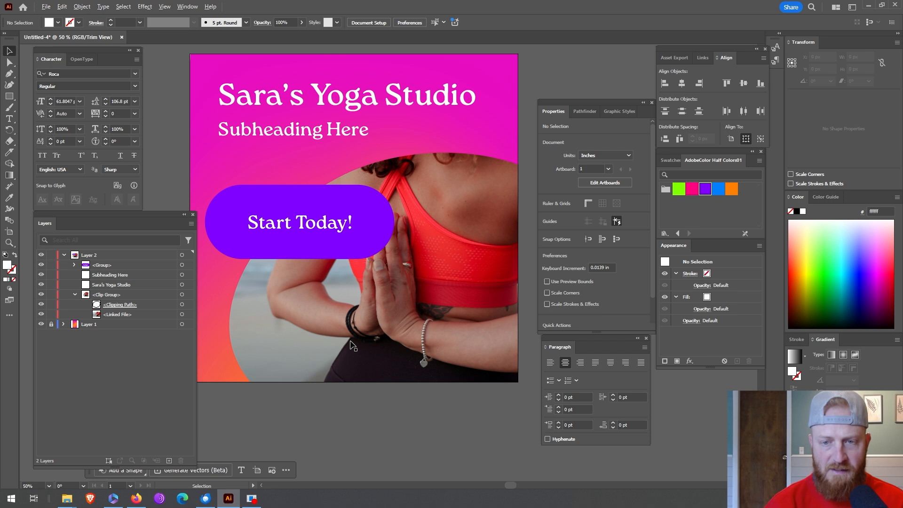
scroll(352, 344, "down", 1, "alt")
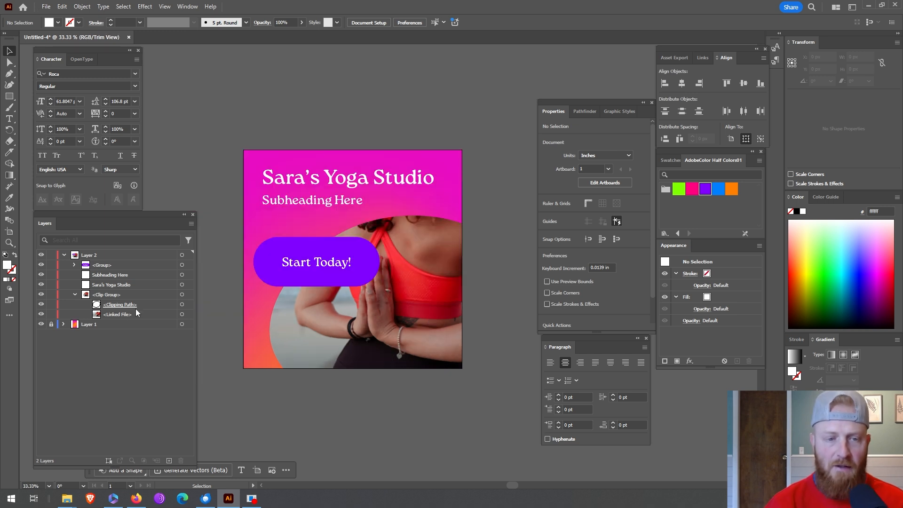
Relink the masked photo to the other Unsplash image, with the standing yoga pose, and shift it right, clear of the purple button.
left_click(181, 314)
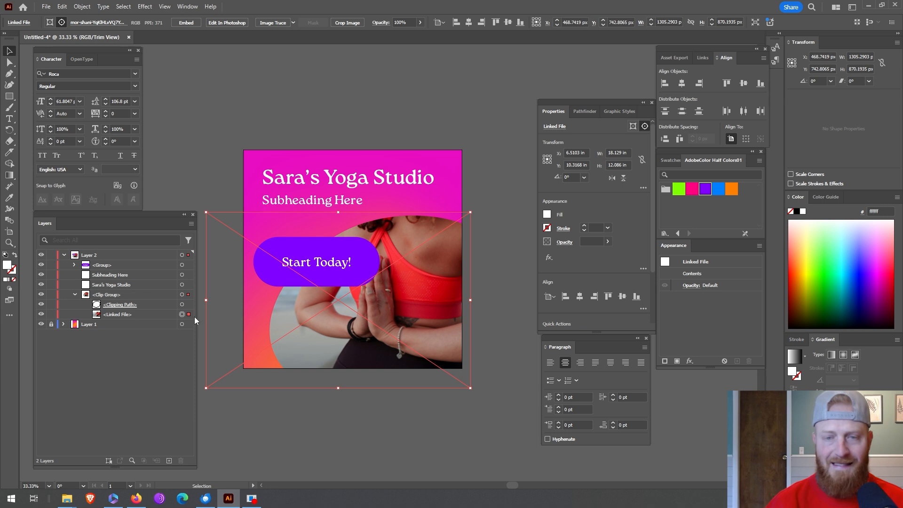
left_click(701, 58)
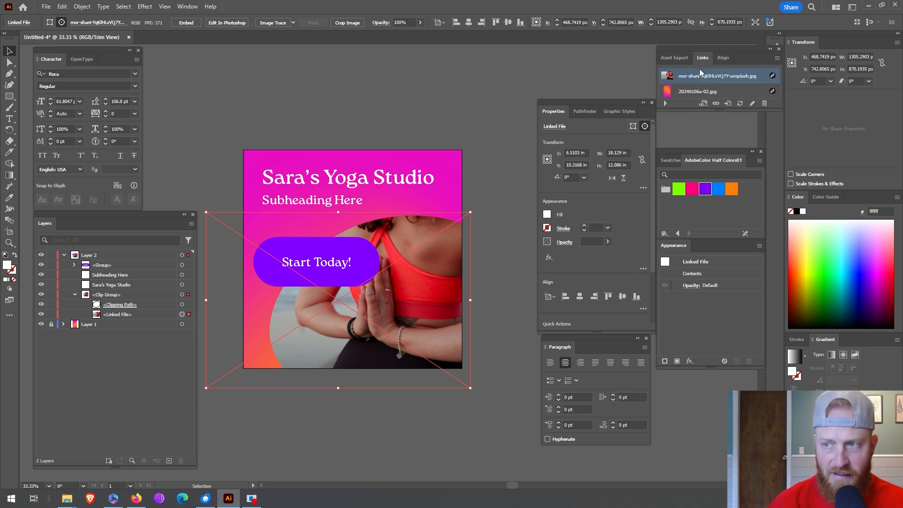
left_click(714, 105)
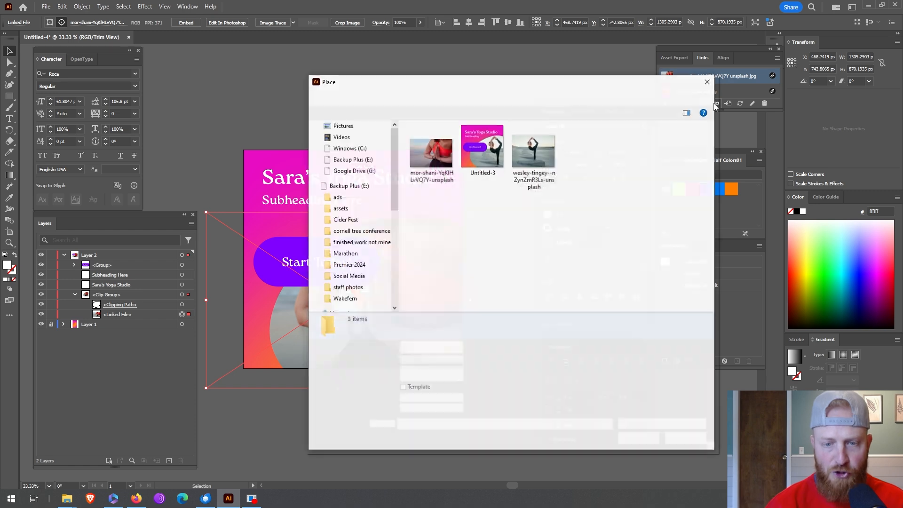
left_click(534, 153)
left_click(638, 437)
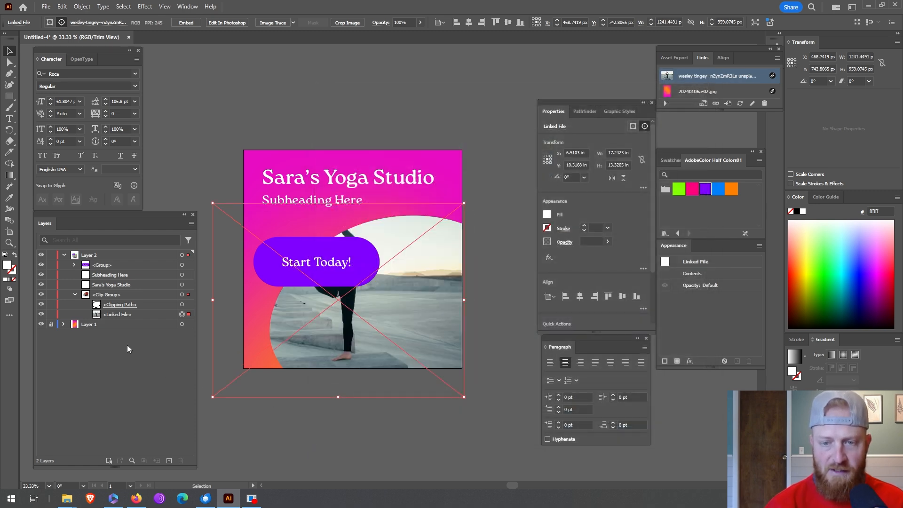
left_click_drag(450, 368, 496, 298)
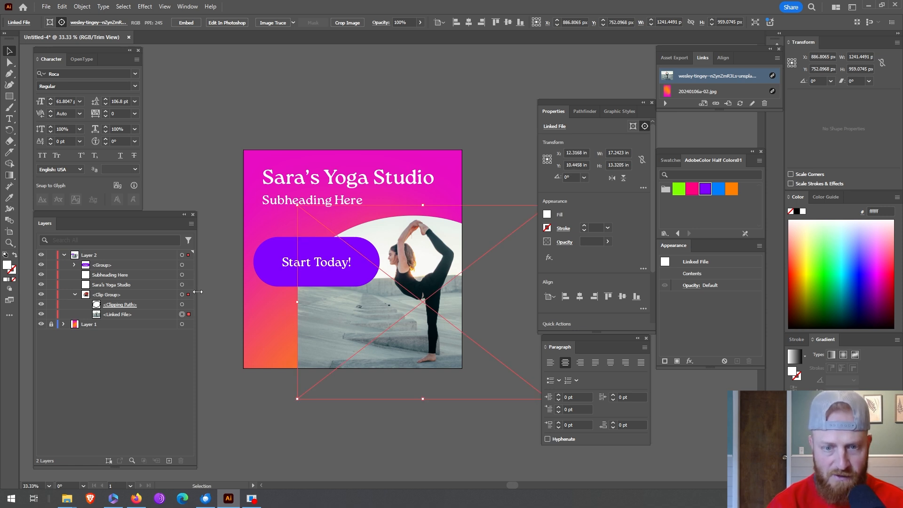
Reshape the photo's clipping path with the Curvature tool into a rounder blob about 976 x 934 px, framing the standing figure.
left_click(189, 304)
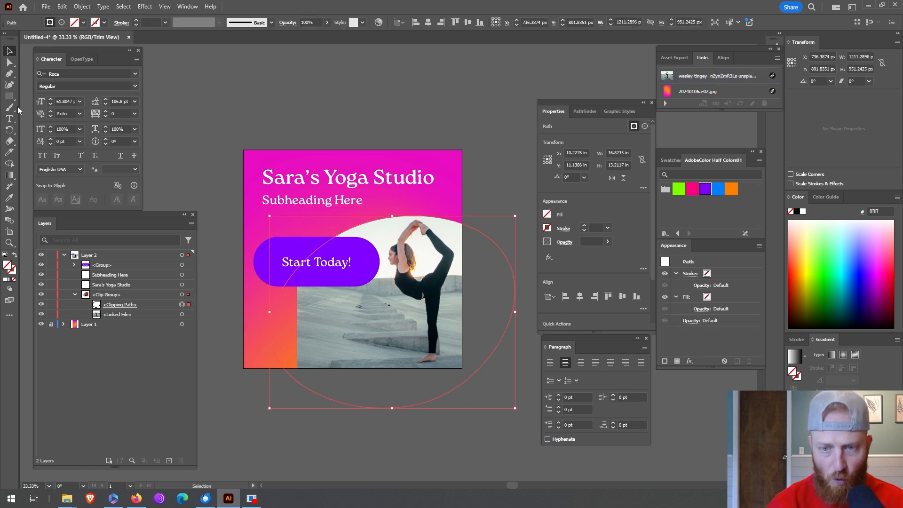
left_click(9, 84)
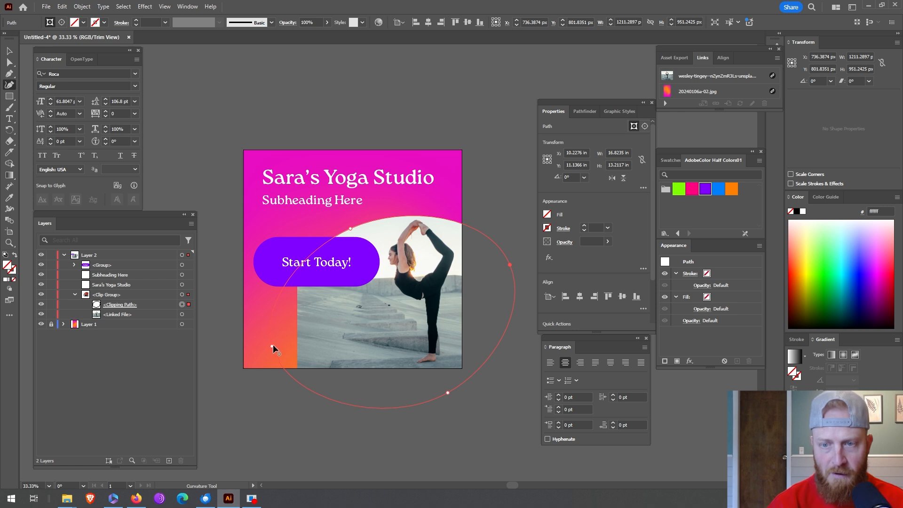
left_click_drag(272, 345, 315, 345)
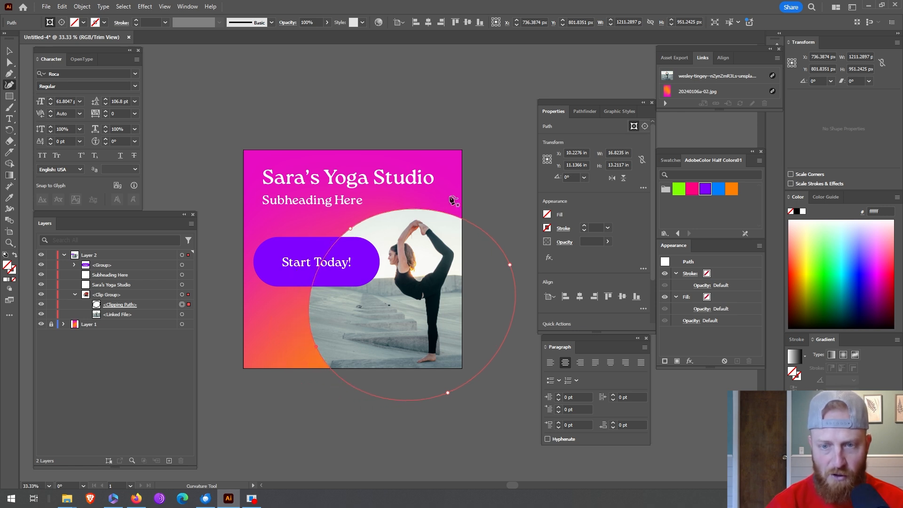
left_click_drag(510, 264, 518, 285)
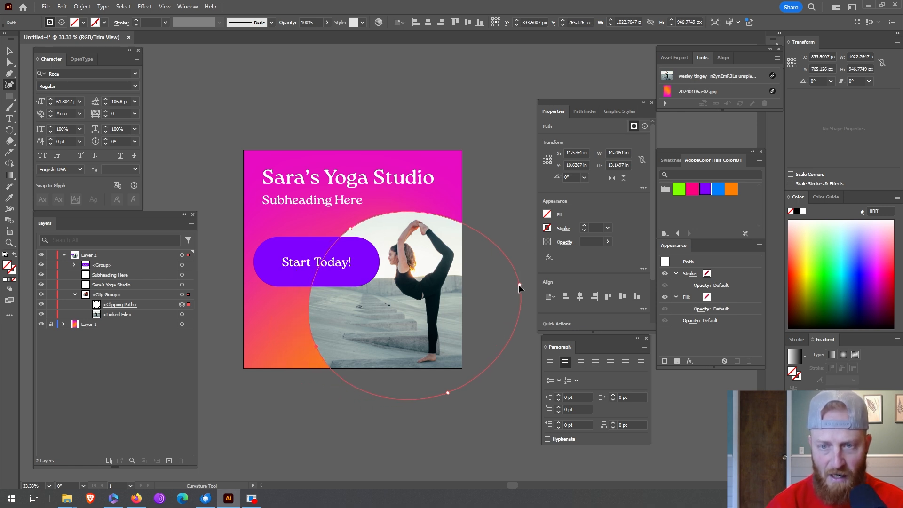
left_click_drag(349, 230, 430, 207)
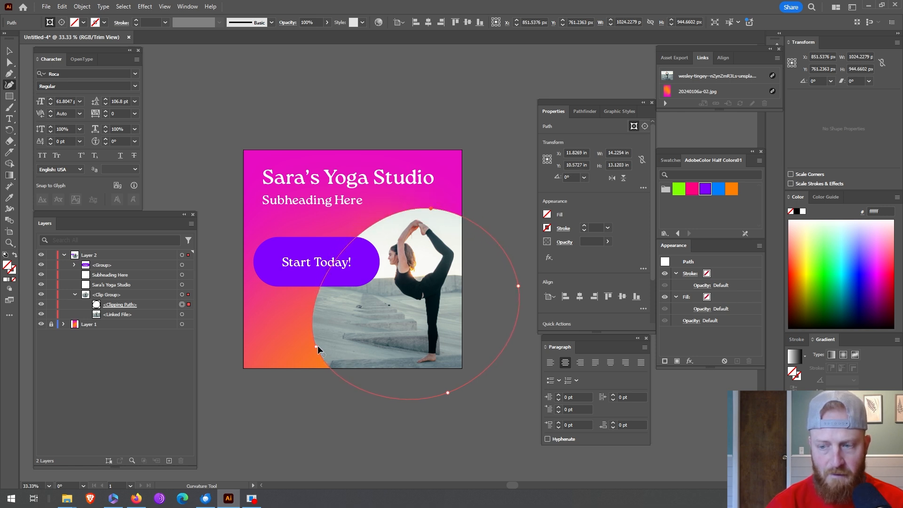
mouse_move(315, 345)
left_mouse_down()
mouse_move(348, 341)
mouse_move(325, 340)
left_mouse_up()
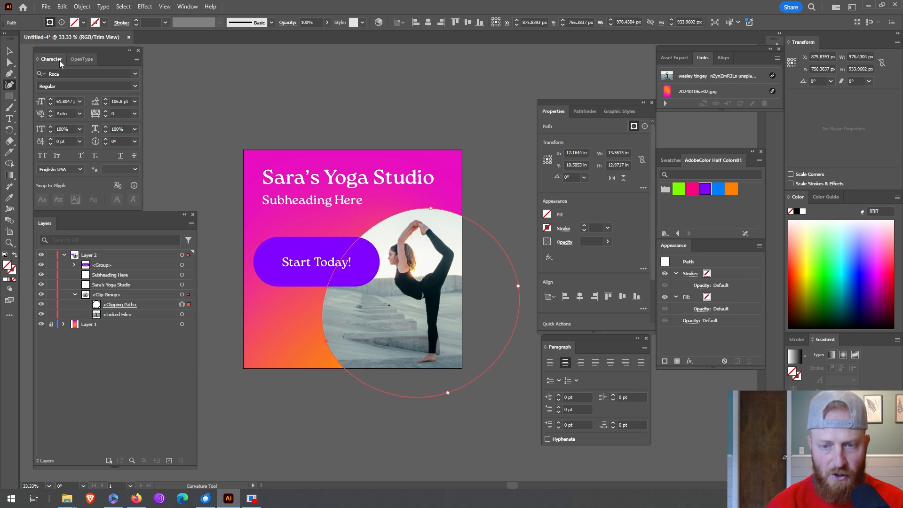
Lower the button group to about Y 639 px, and move the headline and subheading together down to about X 525, Y 280 px.
left_click(7, 51)
left_click(323, 262)
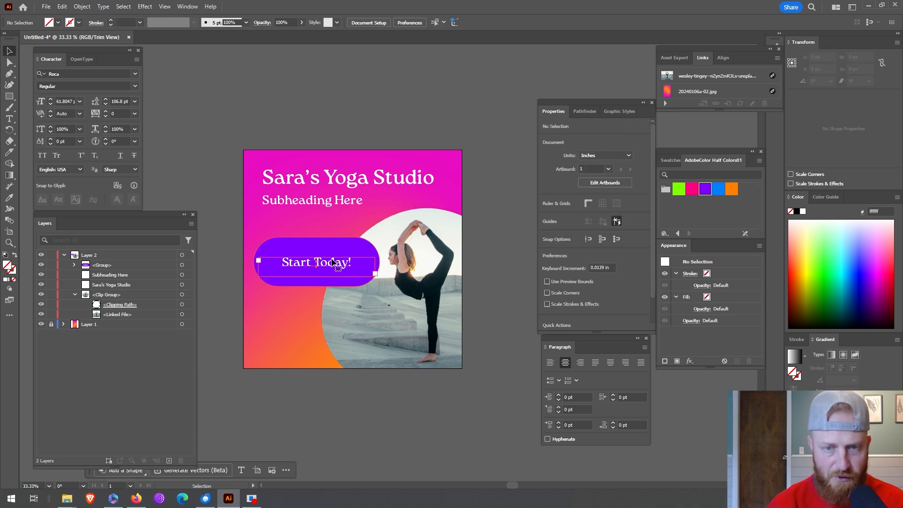
left_click_drag(327, 264, 326, 279)
left_click(343, 204)
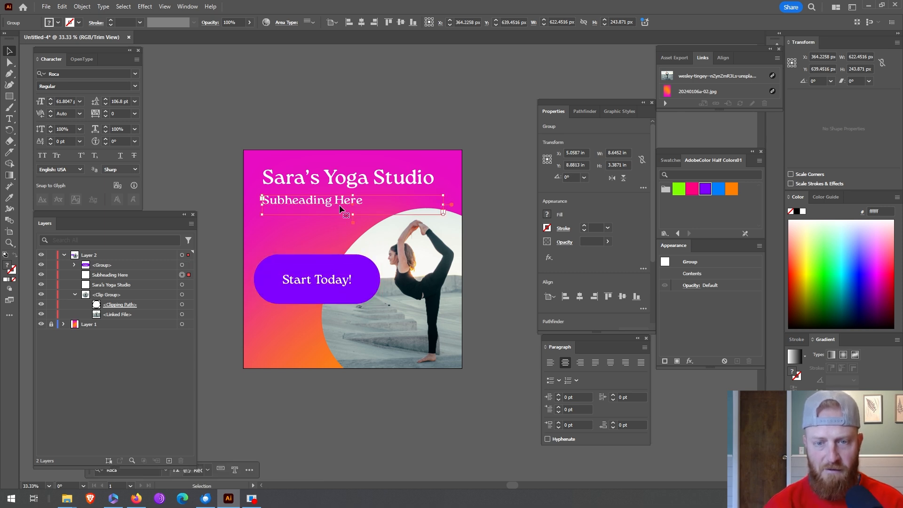
left_click(385, 177, "shift")
left_click_drag(406, 181, 403, 194)
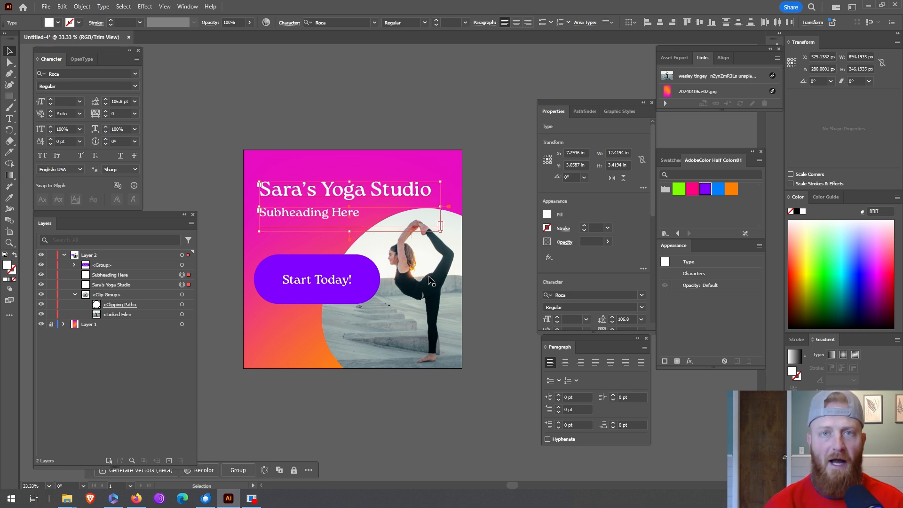
left_click(429, 422)
Export the artboard as JPEG "Untitled-4" with Use Artboards, RGB, quality 10, 72 ppi and Art Optimized (Supersampling) anti-aliasing.
left_click(47, 11)
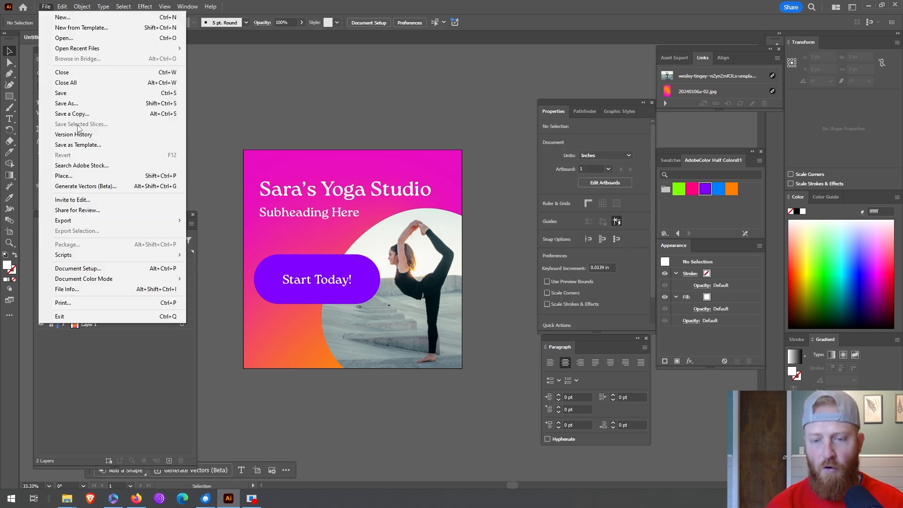
mouse_move(98, 219)
left_click(195, 230)
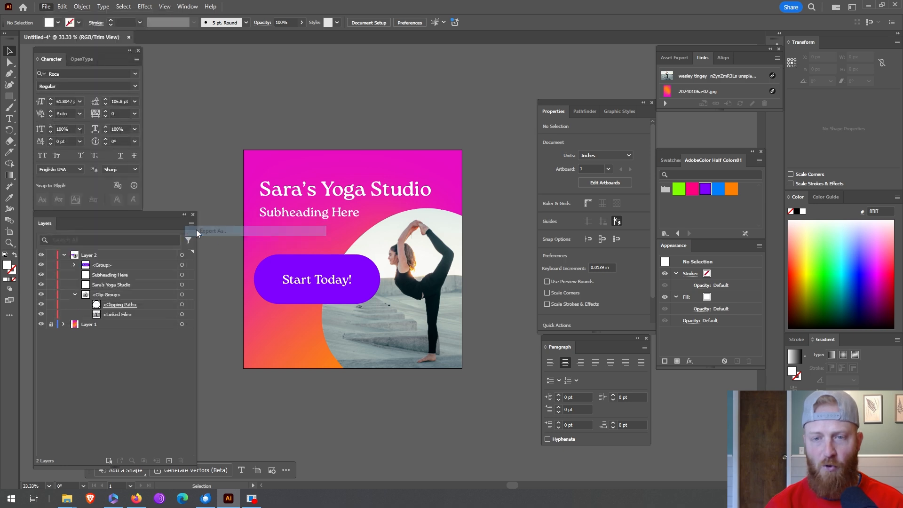
left_click(407, 360)
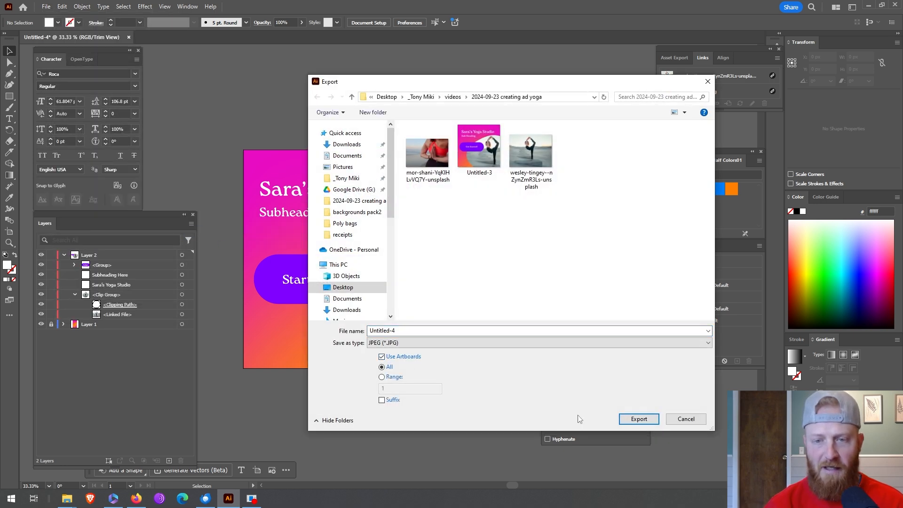
left_click(639, 419)
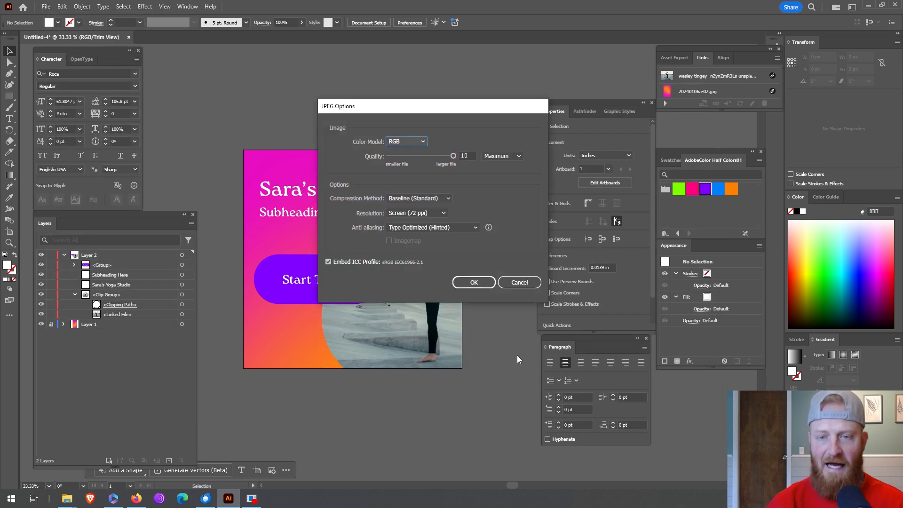
left_click(437, 227)
left_click(440, 246)
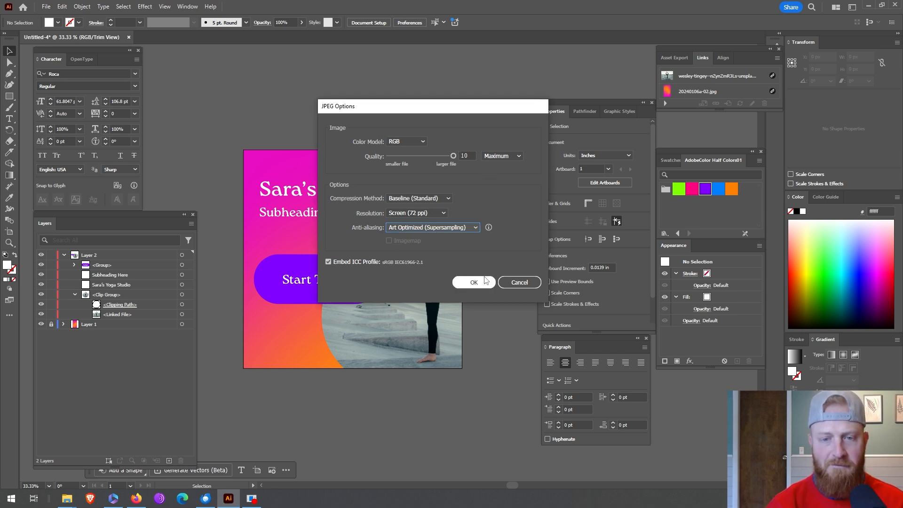
left_click(474, 283)
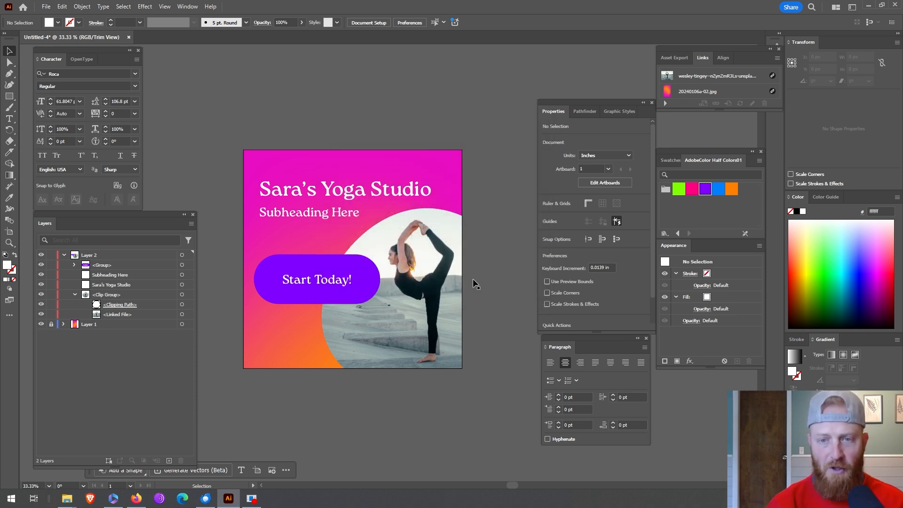